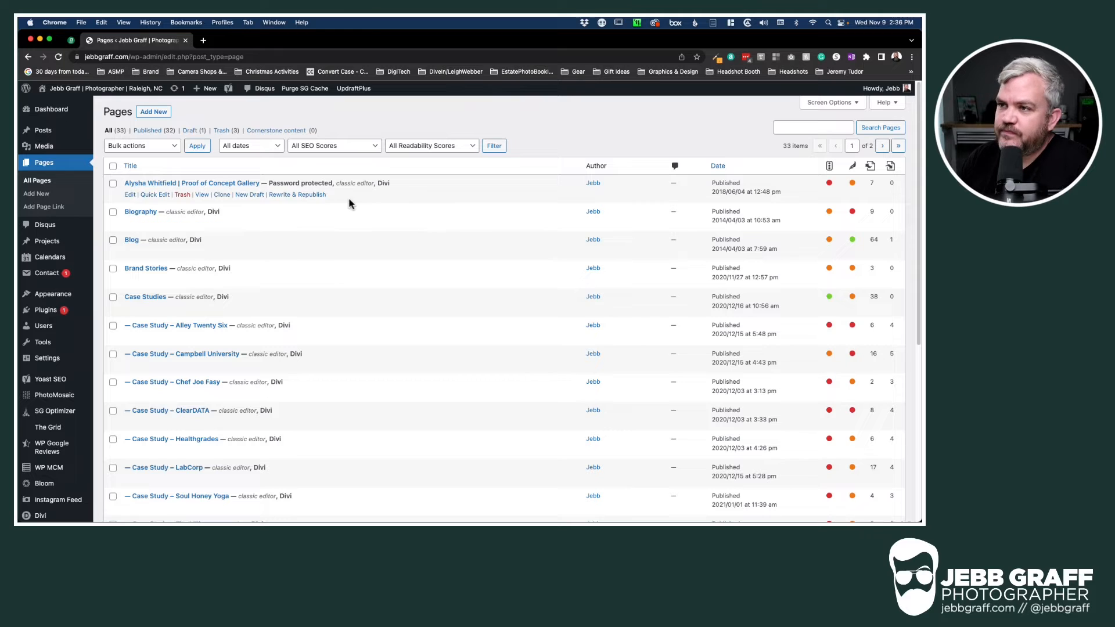
# Create a new draft page titled '17hats Online Schedule Sample', then switch to the 17hats tab
pyautogui.click(155, 117)
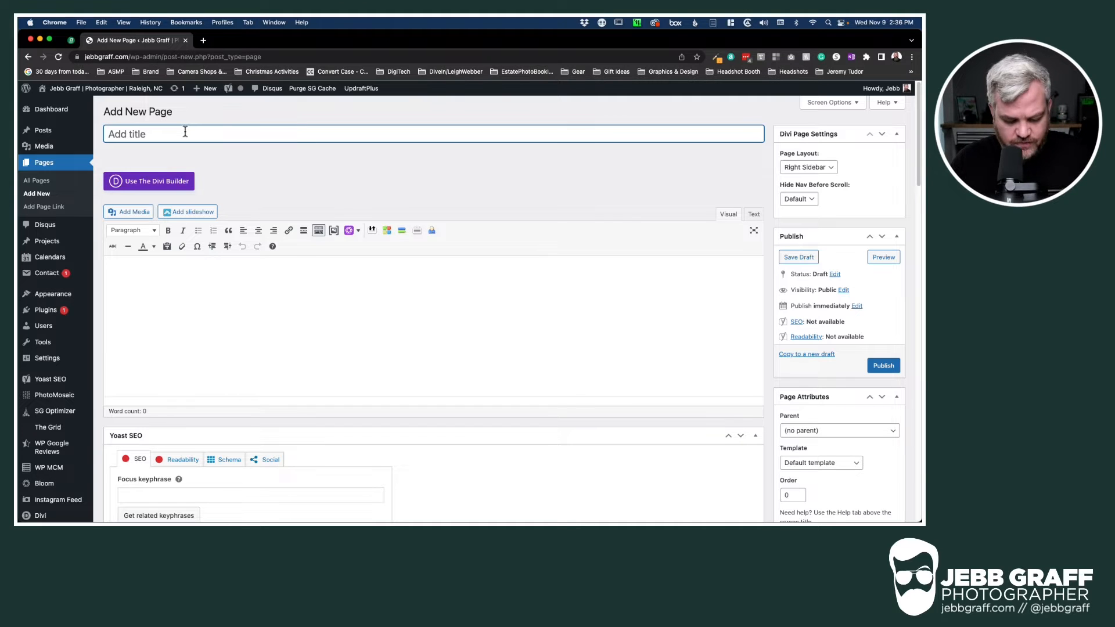
pyautogui.write('17h')
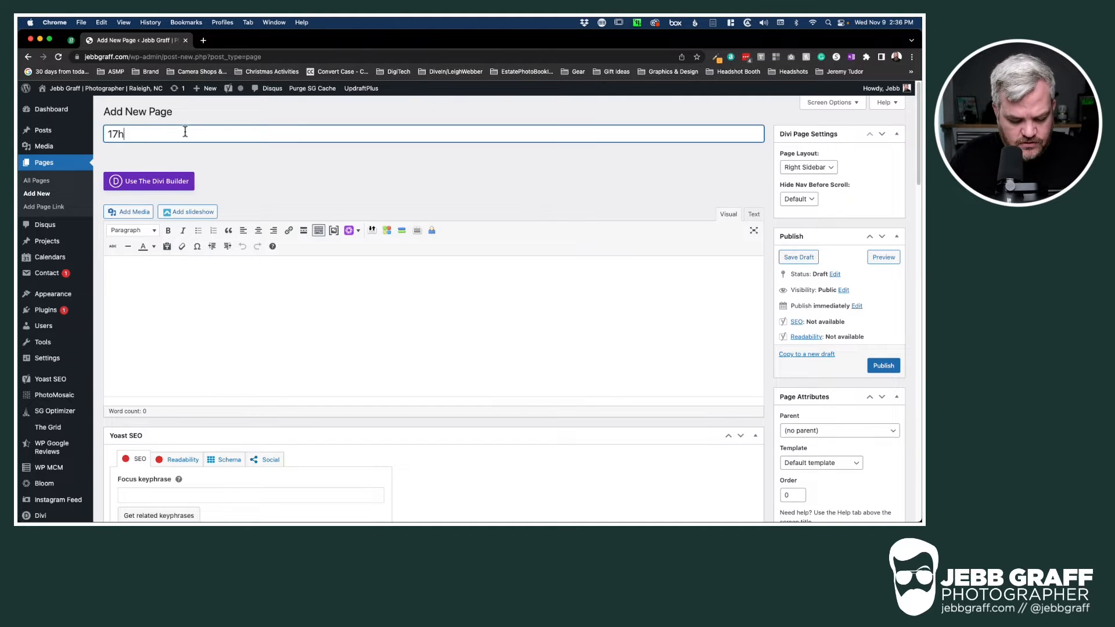
pyautogui.write('ats')
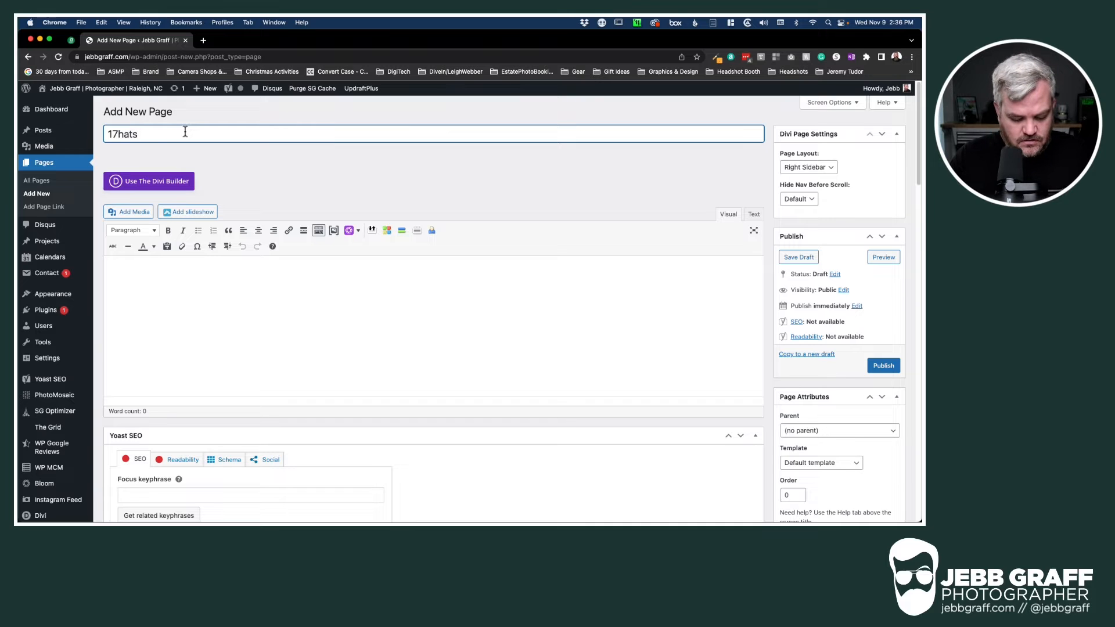
pyautogui.write(' Online Sched')
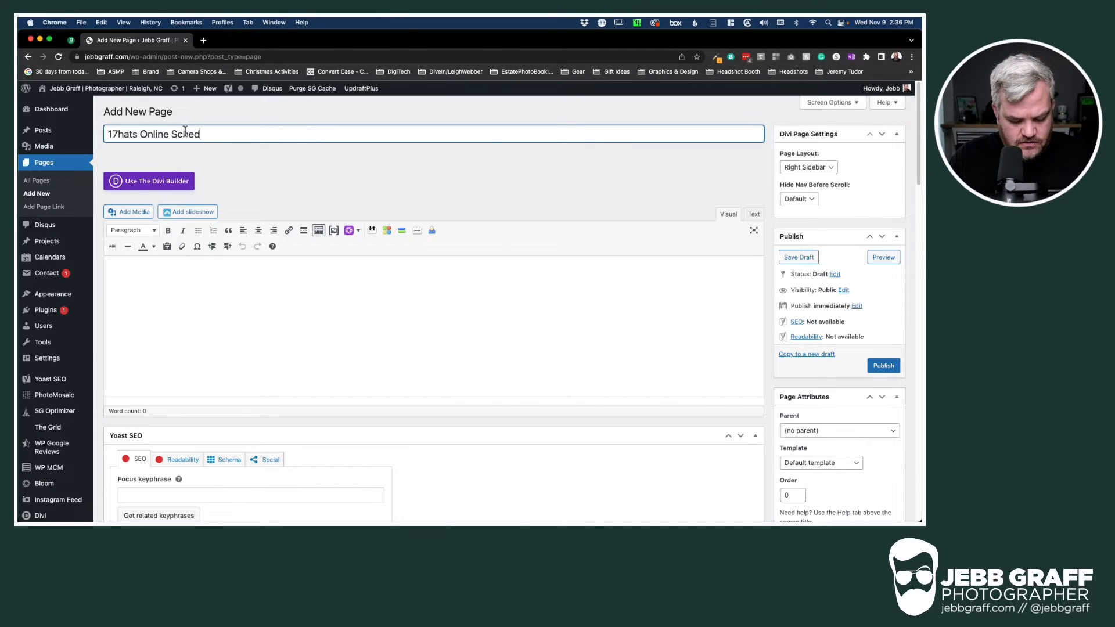
pyautogui.write('ule Sample')
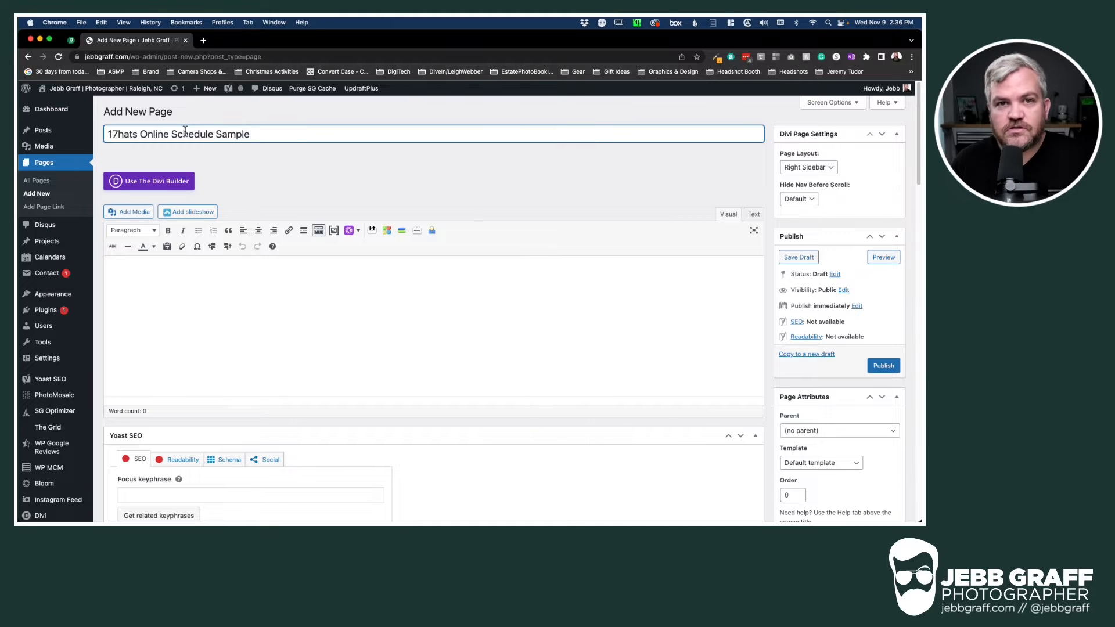
pyautogui.click(256, 288)
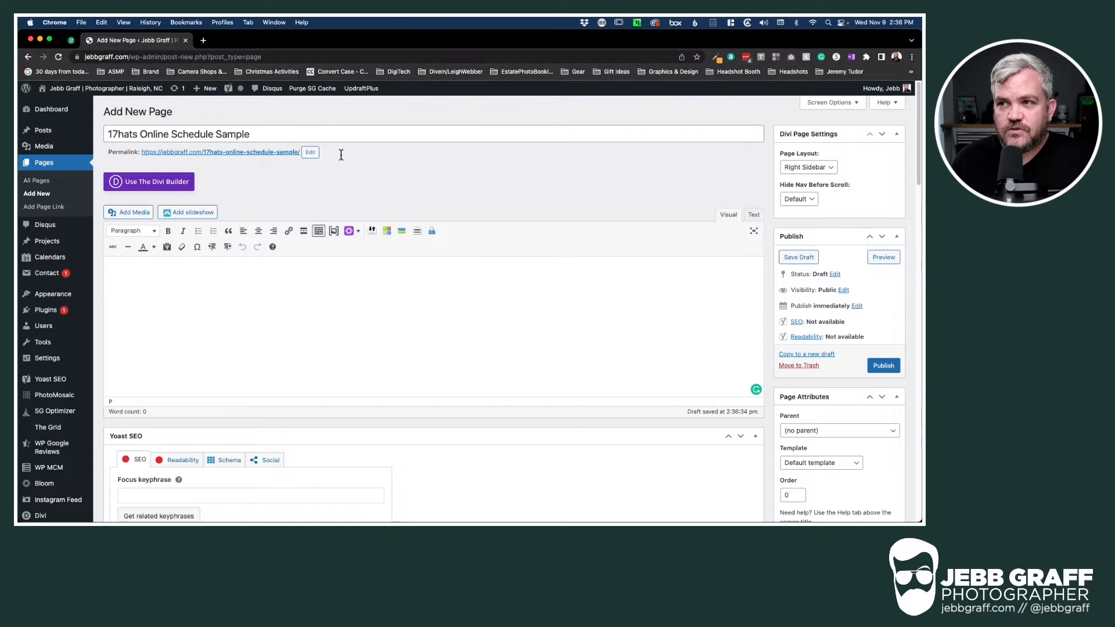
pyautogui.click(70, 41)
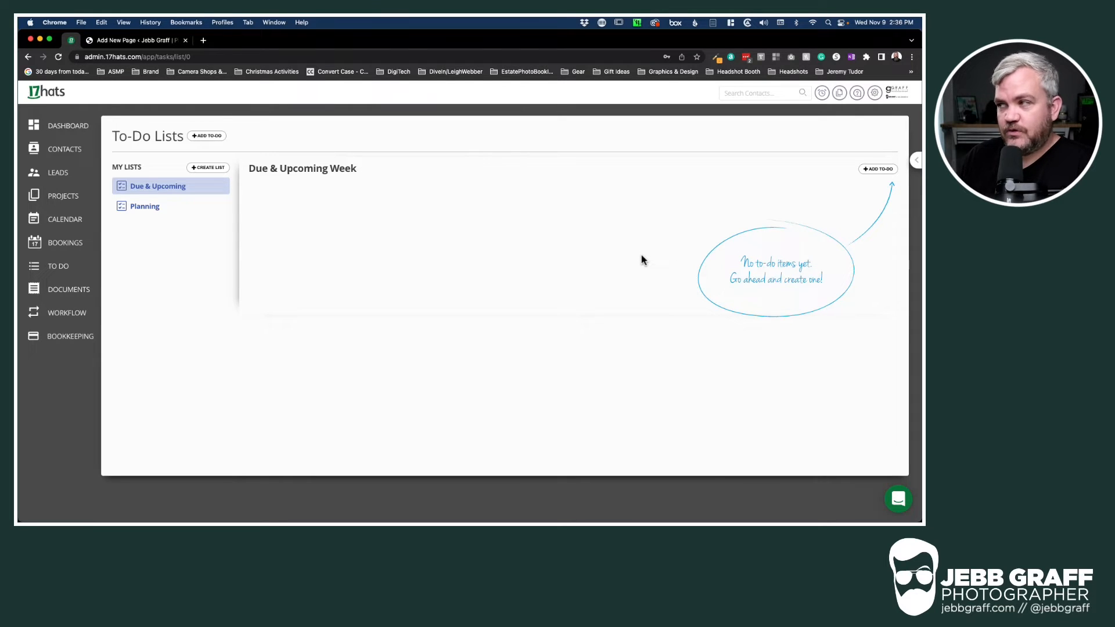
# Show the Online Scheduling availability schedules and their booking links from Account Settings
pyautogui.click(875, 95)
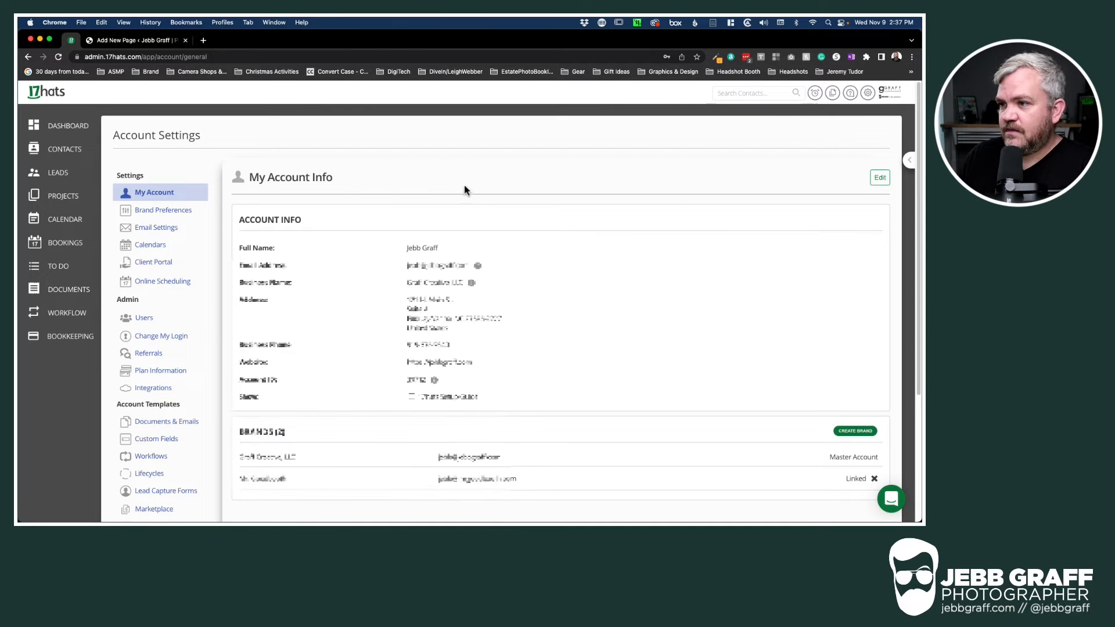
pyautogui.click(148, 284)
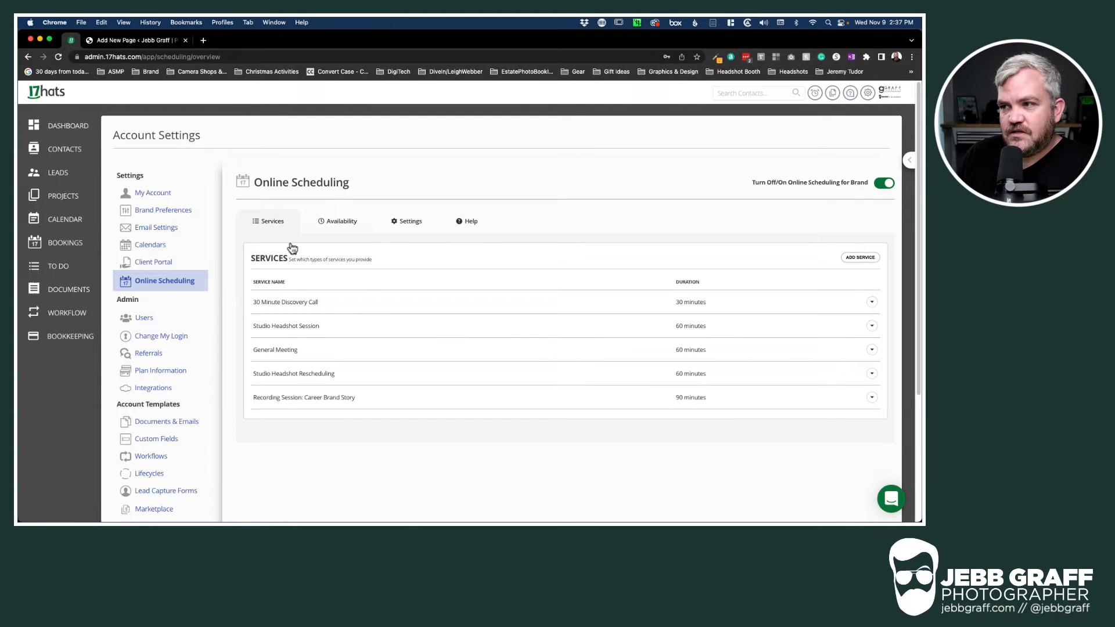
pyautogui.click(340, 224)
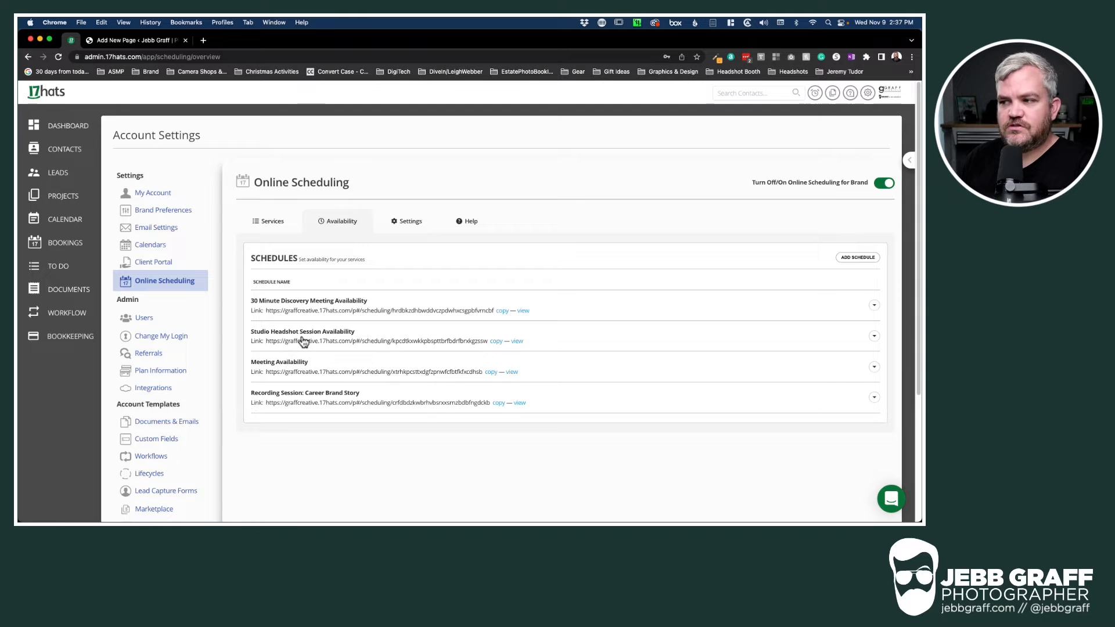
# Bring up the iframe embed code for the Studio Headshot Session Availability schedule
pyautogui.click(874, 336)
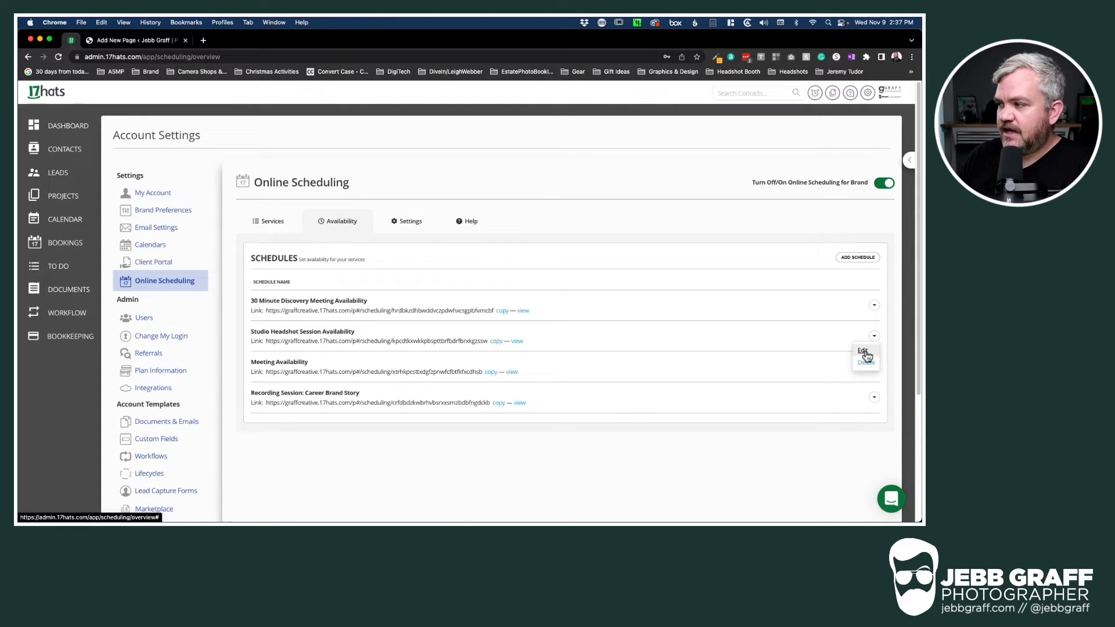
pyautogui.click(863, 352)
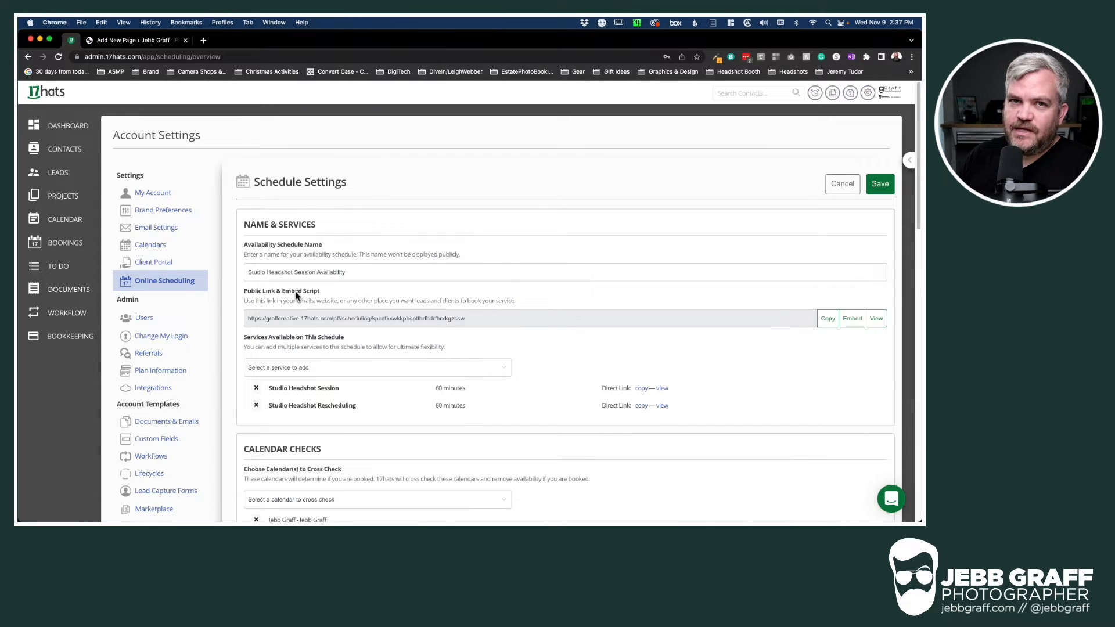
pyautogui.click(851, 320)
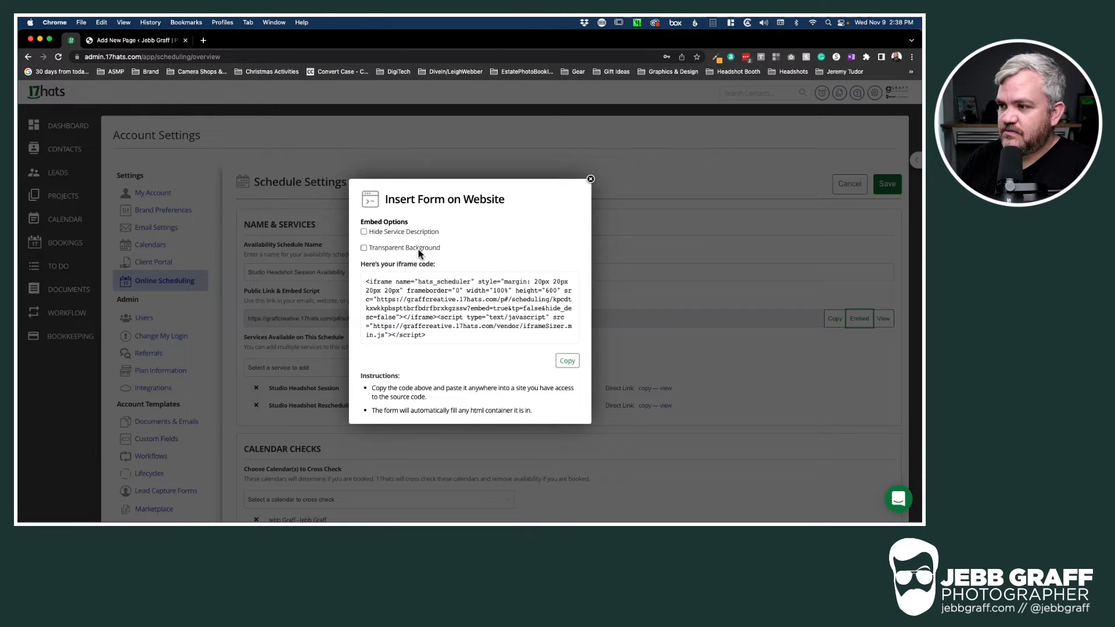
# Try the Transparent Background and Hide Service Description options, leaving both off
pyautogui.click(364, 248)
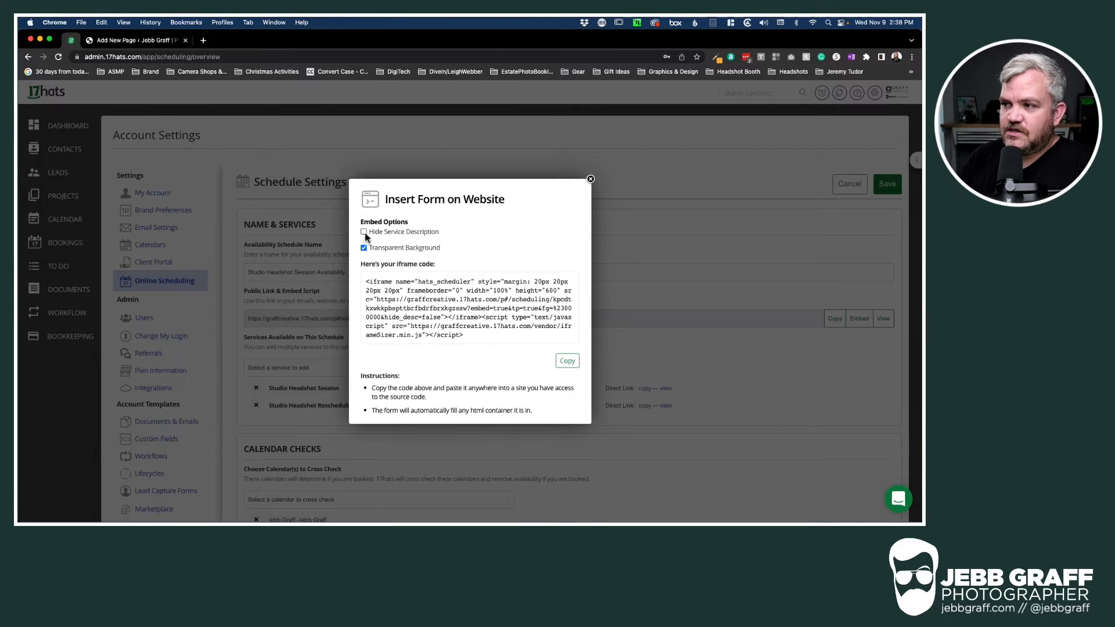
pyautogui.click(364, 233)
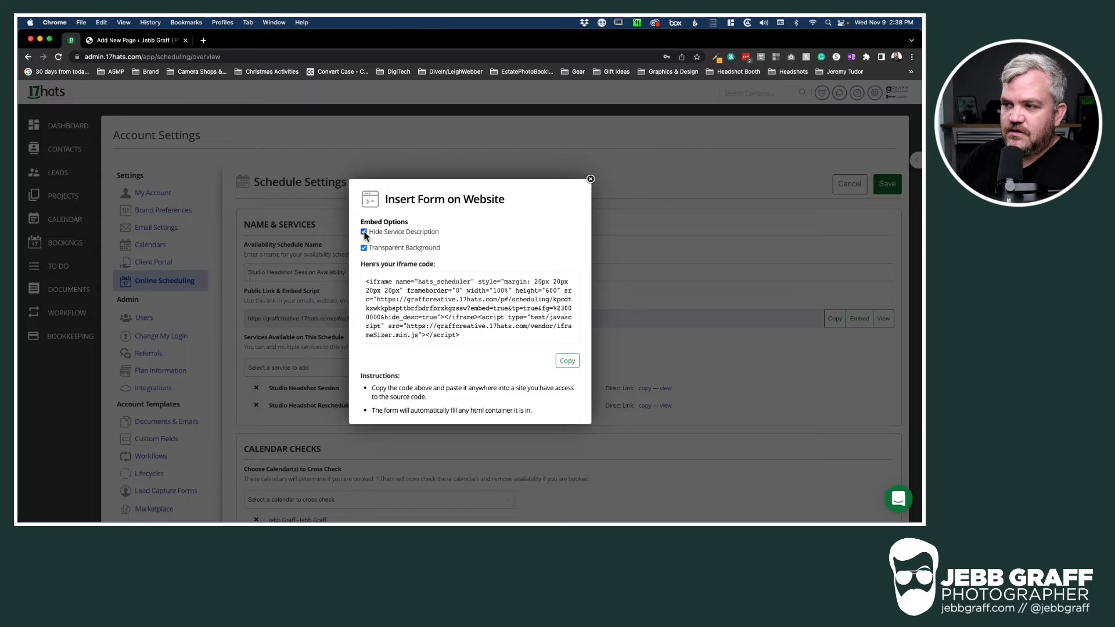
pyautogui.click(364, 232)
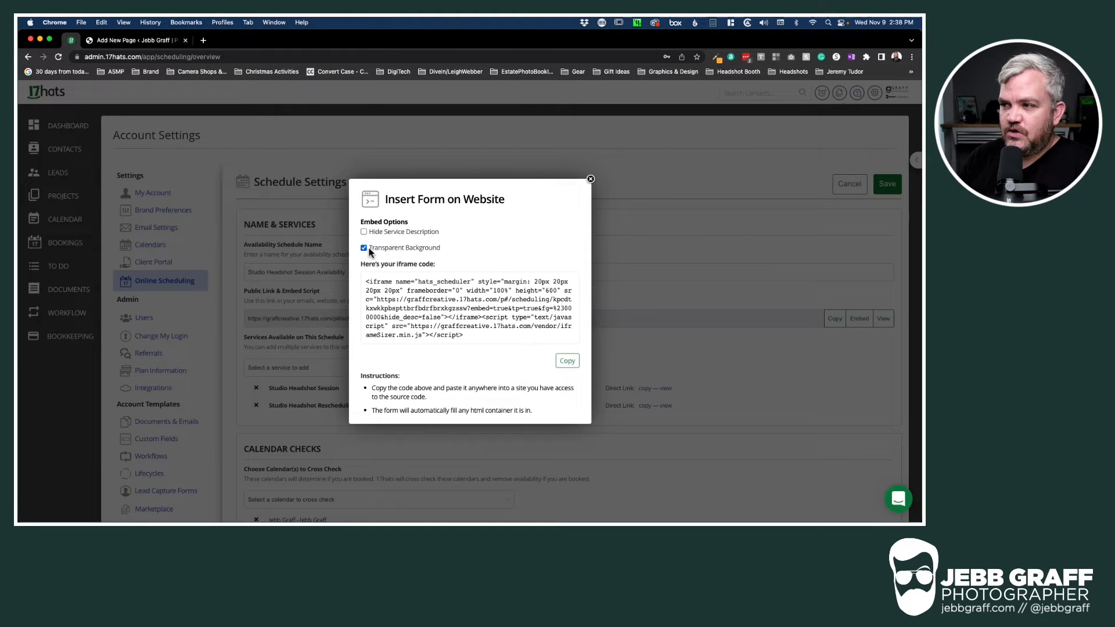
pyautogui.click(364, 248)
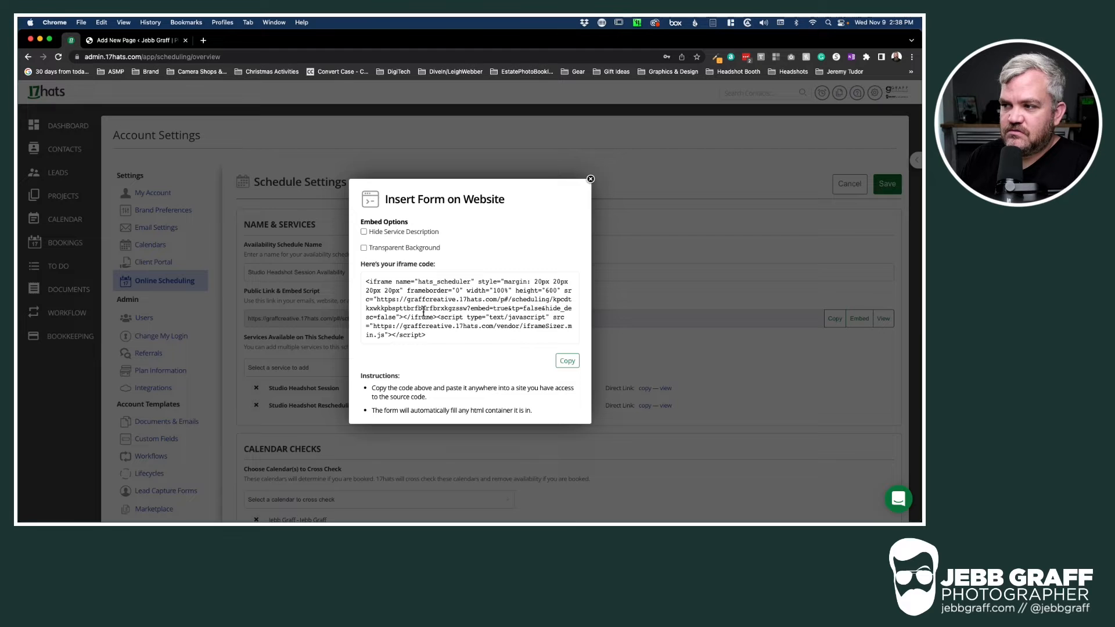
# Copy the 17hats embed code and return to the WordPress page draft
pyautogui.moveTo(456, 308); pyautogui.dragTo(428, 308)
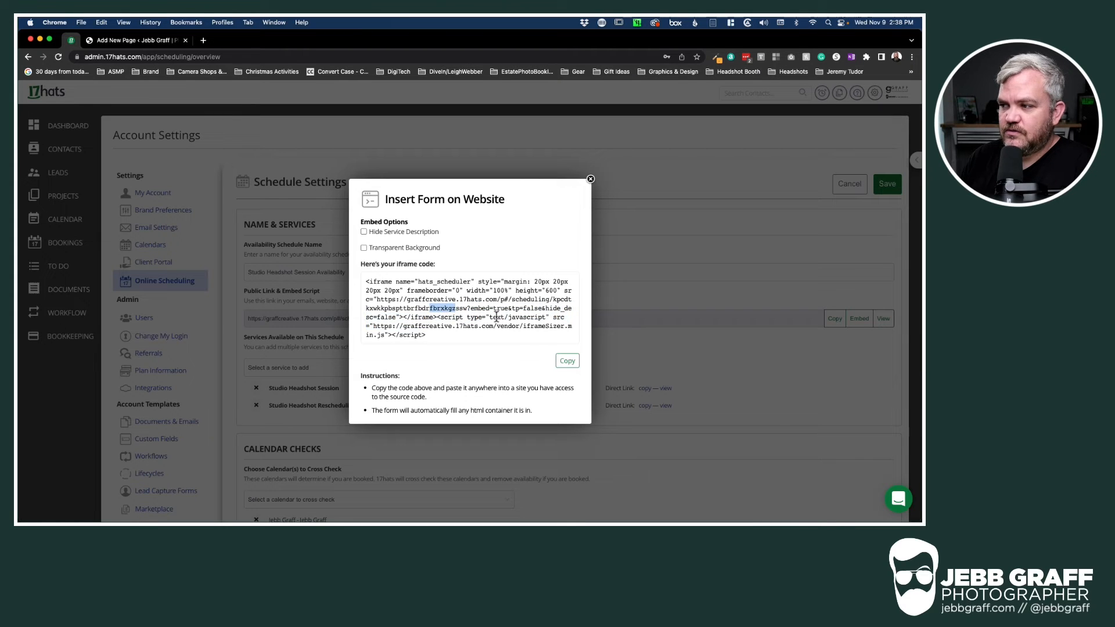
pyautogui.click(473, 355)
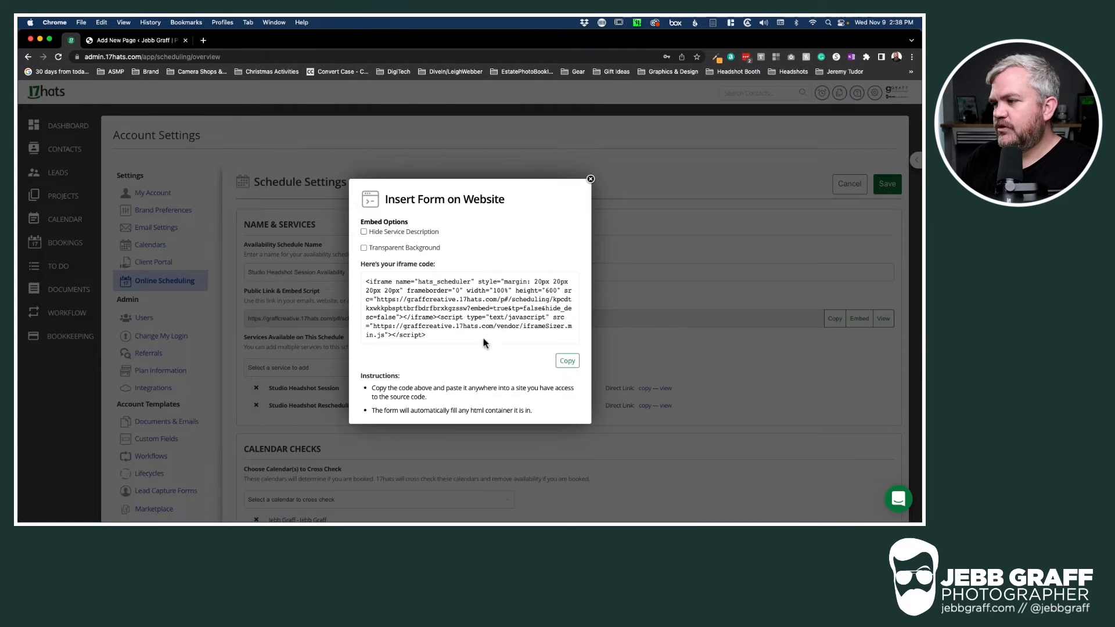
pyautogui.click(567, 363)
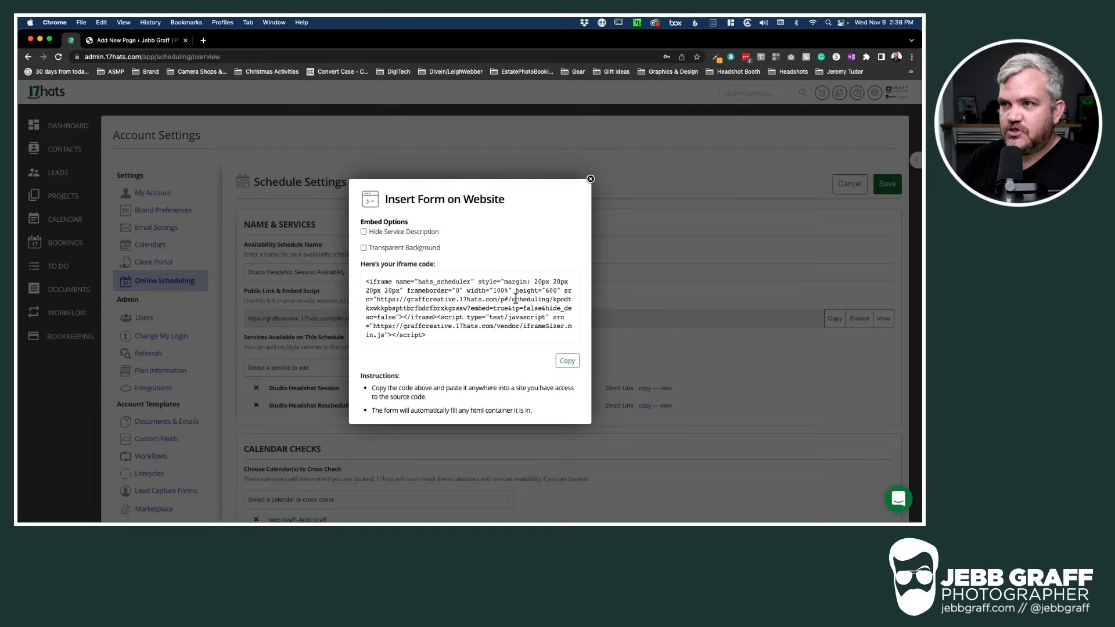
pyautogui.click(136, 39)
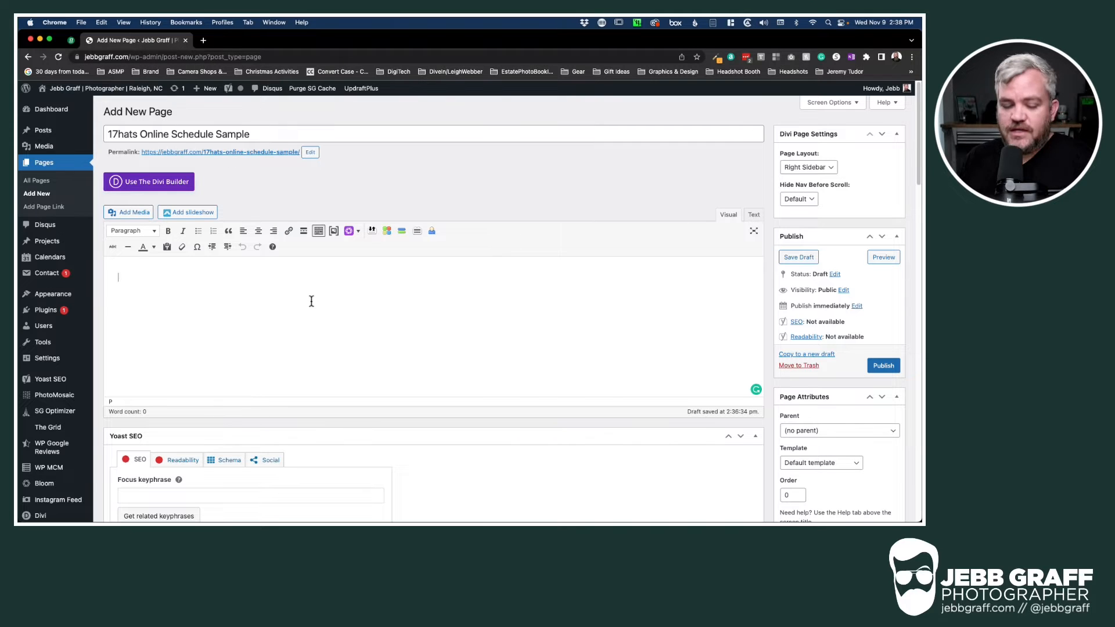
# Paste the 17hats embed code through the Text tab so the form renders in Visual view
pyautogui.press('super+v')
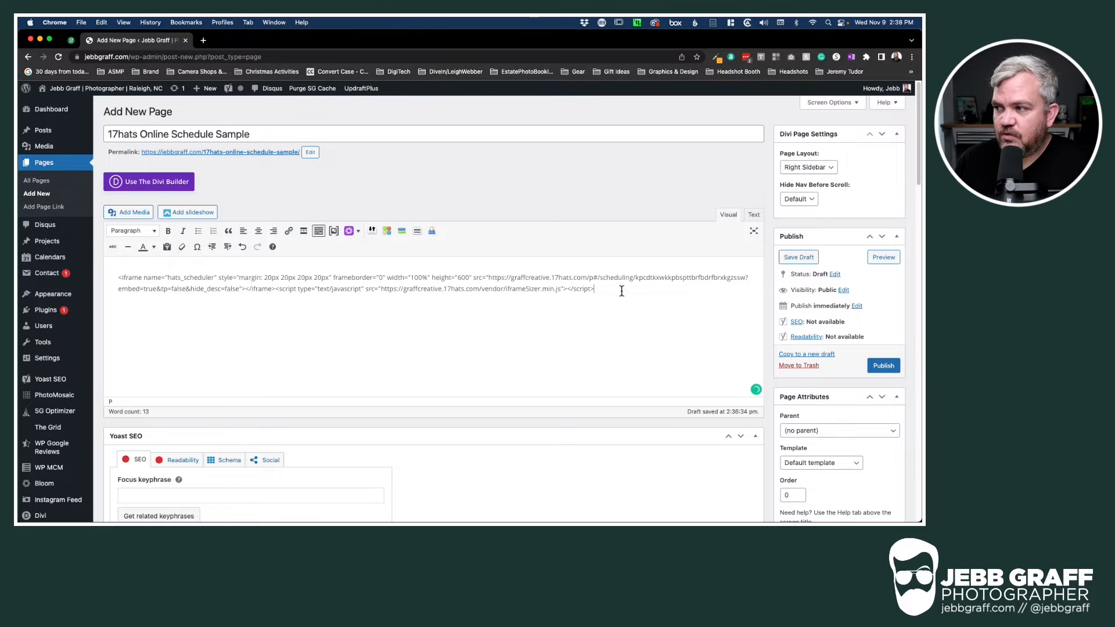
pyautogui.moveTo(622, 291); pyautogui.dragTo(129, 260)
pyautogui.press('super+x')
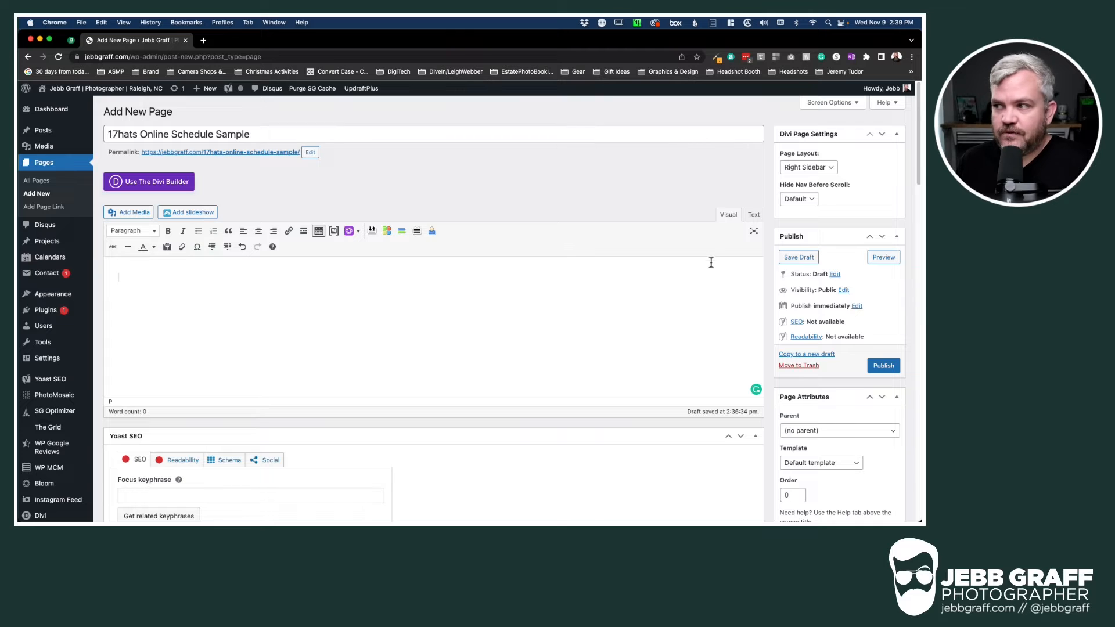
pyautogui.click(754, 216)
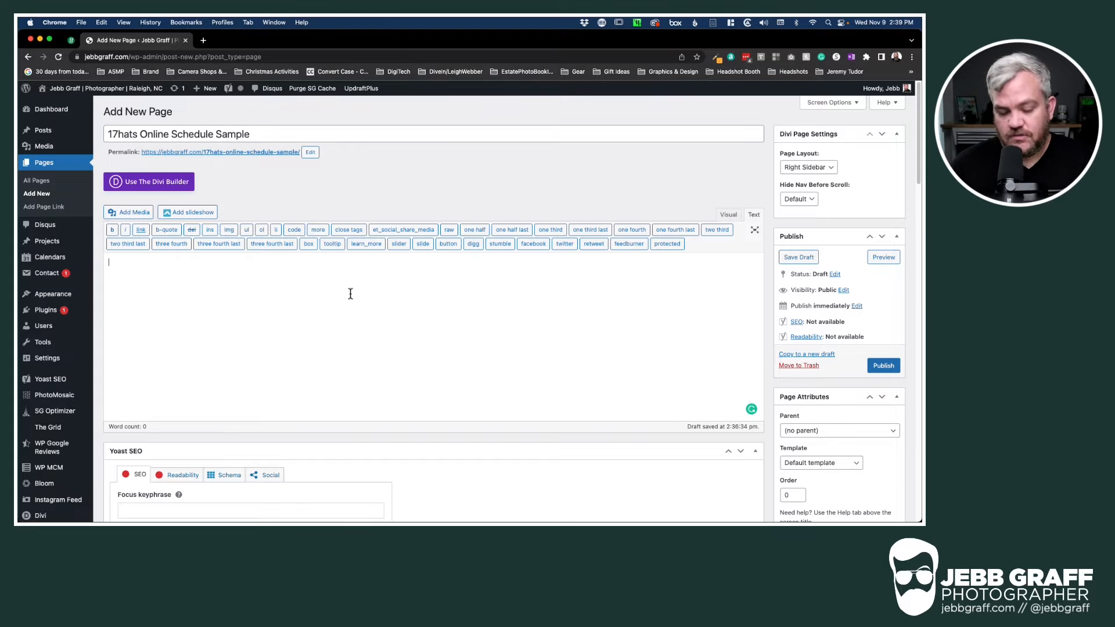
pyautogui.press('super+v')
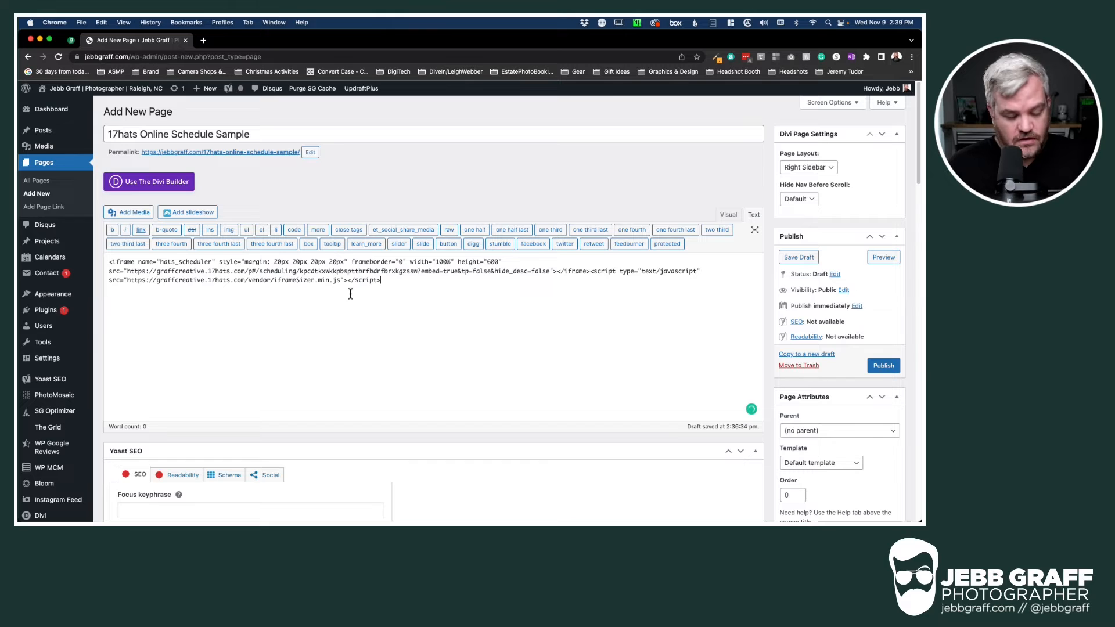
pyautogui.click(101, 22)
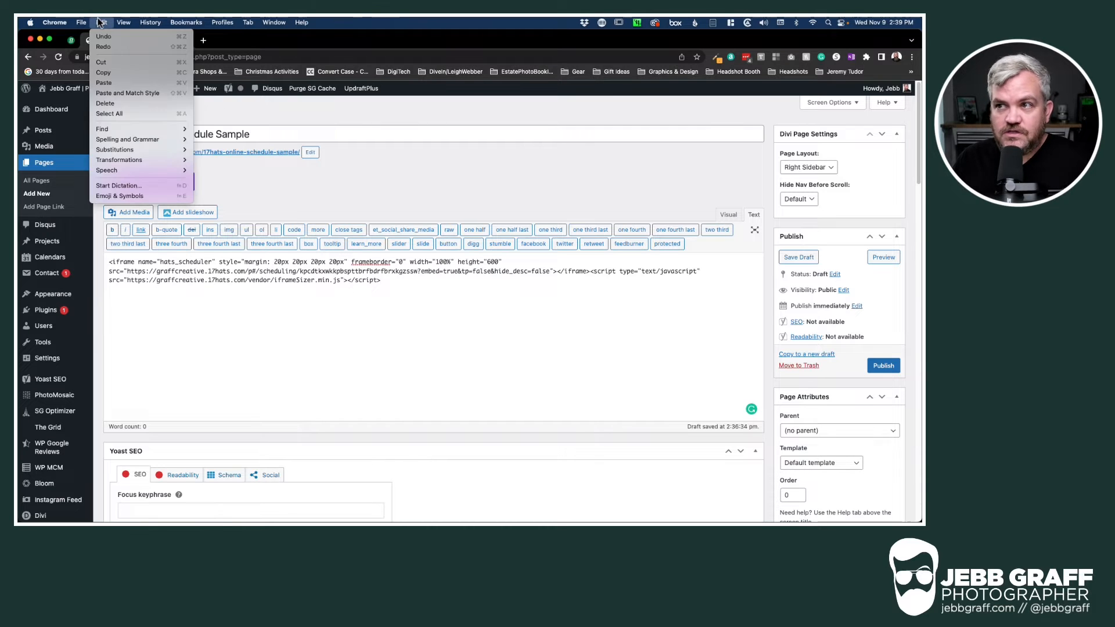
pyautogui.click(474, 340)
pyautogui.click(729, 215)
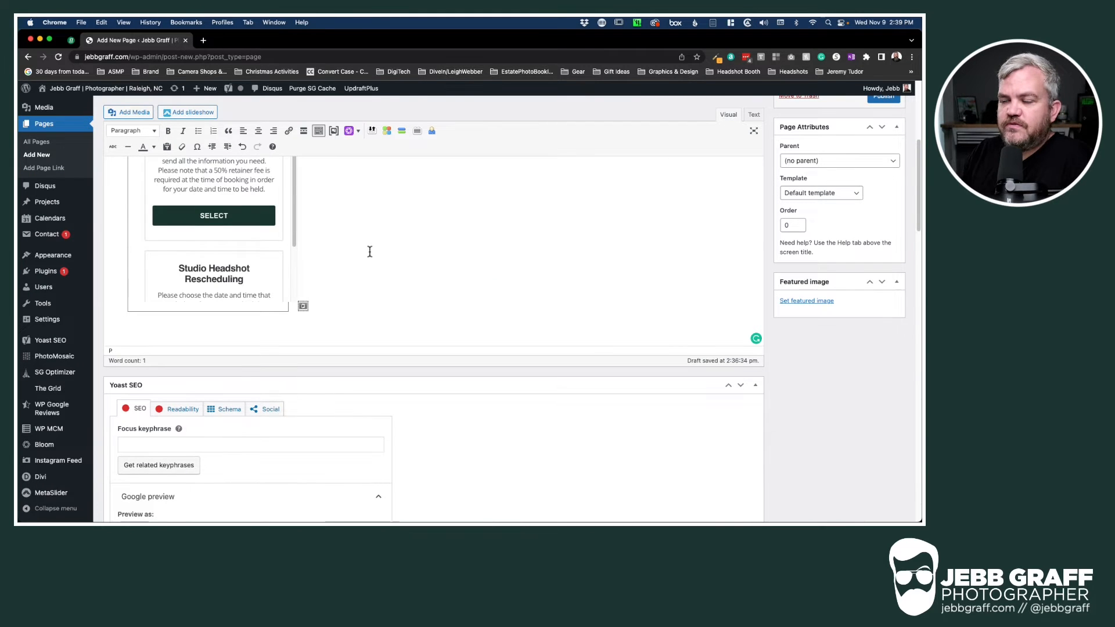
pyautogui.scroll(-1, 399, 248)
pyautogui.scroll(2, 398, 251)
pyautogui.scroll(3, 399, 251)
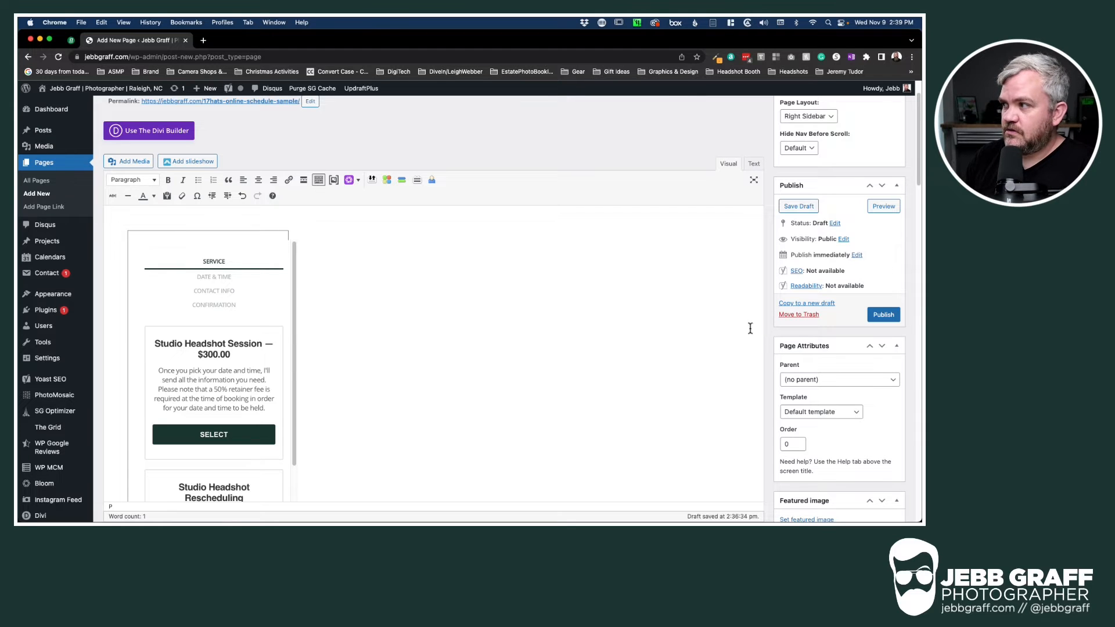
# Preview the draft page in a new tab, then return to the editor
pyautogui.click(883, 207)
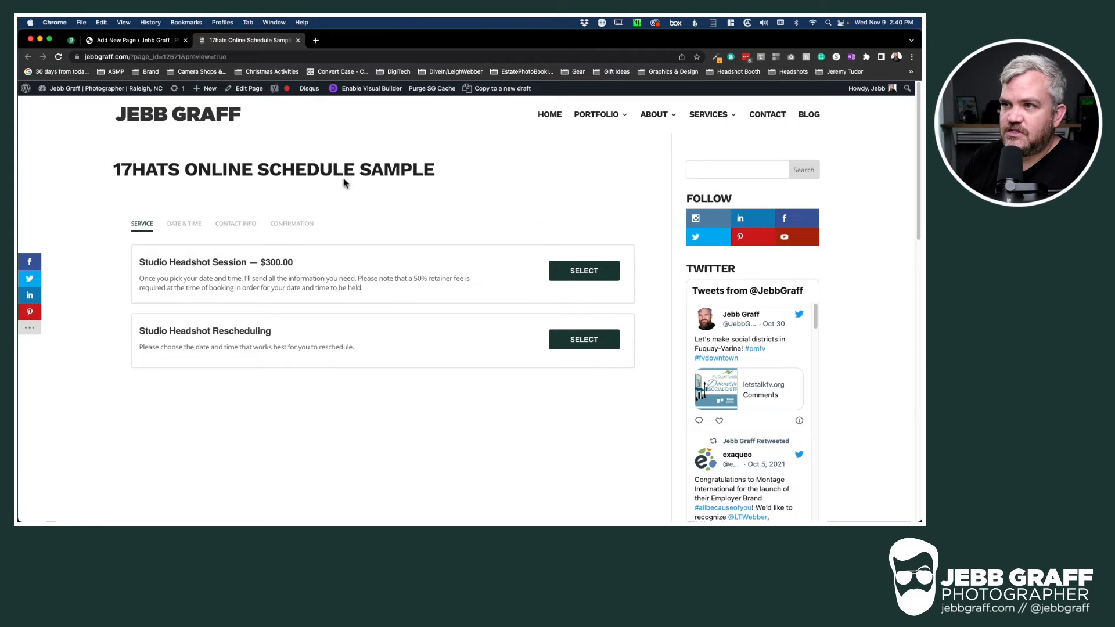
pyautogui.click(145, 42)
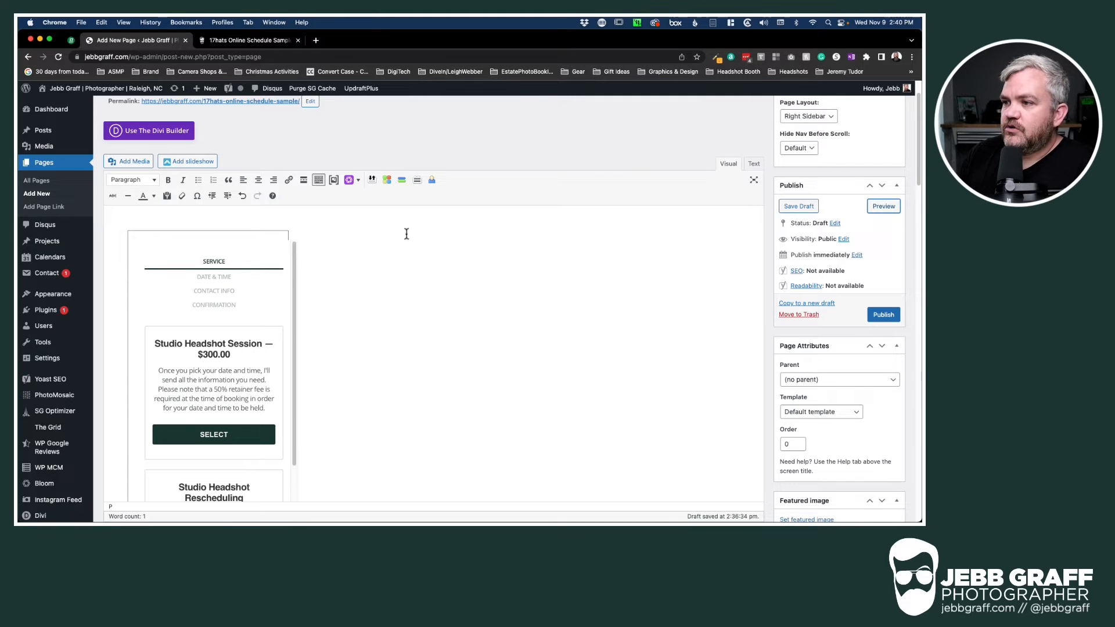
# Type the placeholder line 'ashdfakjhudfh alksjahflkadfanv kauriefjiaucuiurf.' above the booking form
pyautogui.click(124, 216)
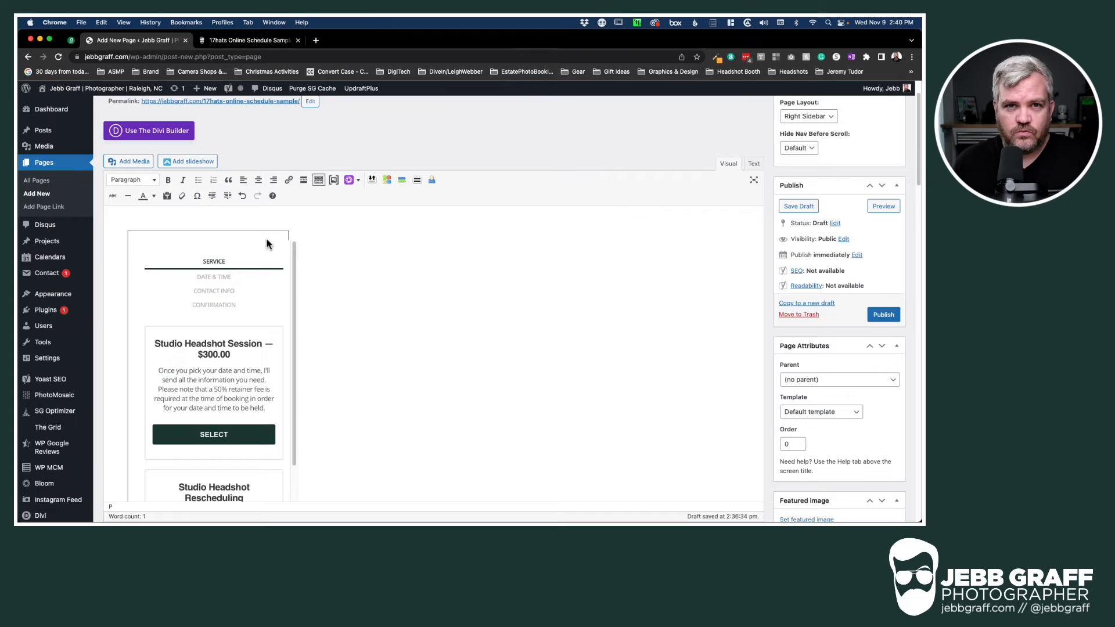
pyautogui.click(212, 220)
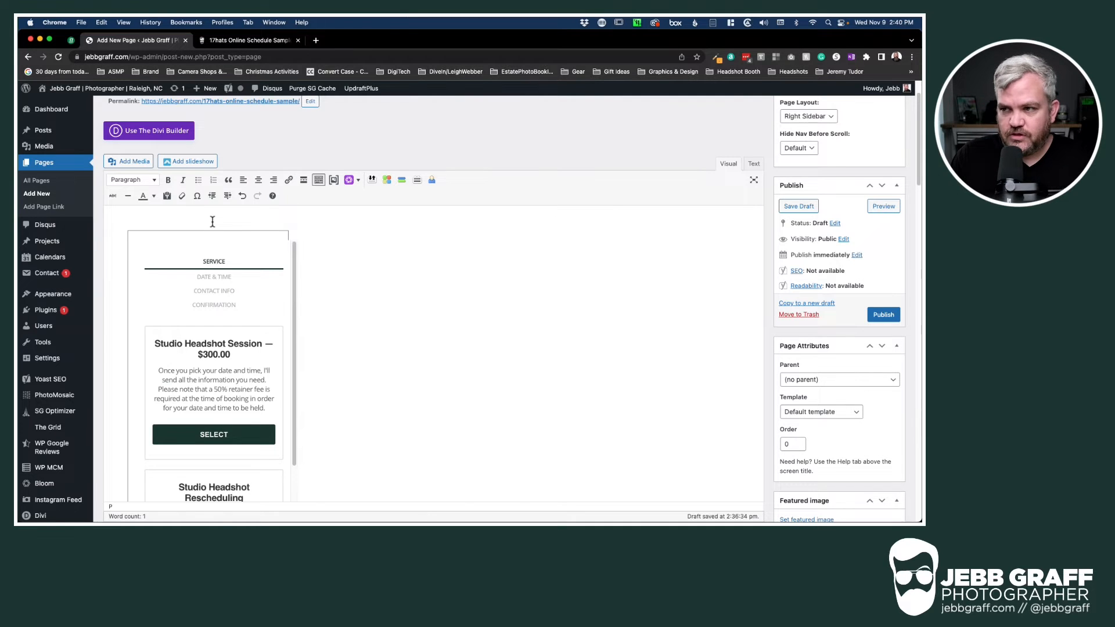
pyautogui.scroll(-2, 213, 223)
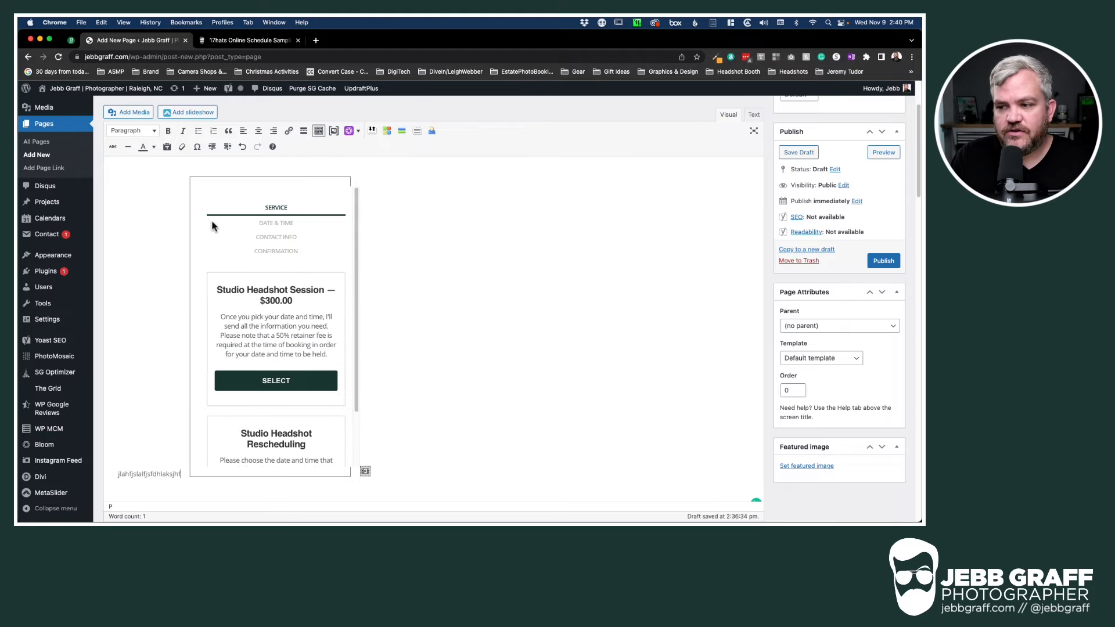
pyautogui.write('ashdfakjhudfh alksja')
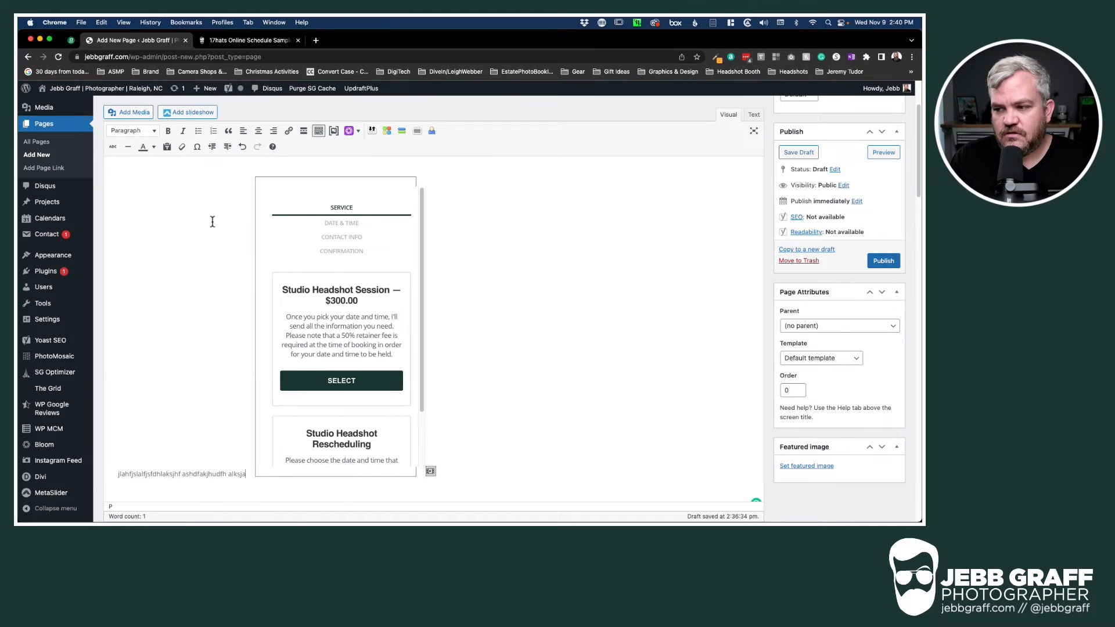
pyautogui.write('hflkadfanv kauriefjiaucu')
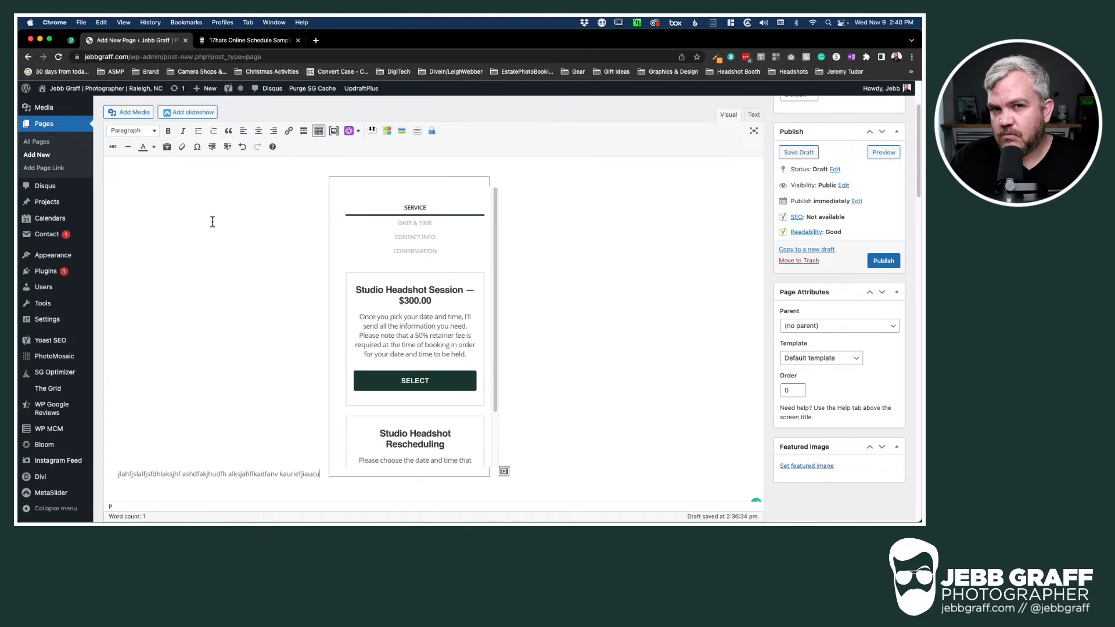
pyautogui.write('iurf.')
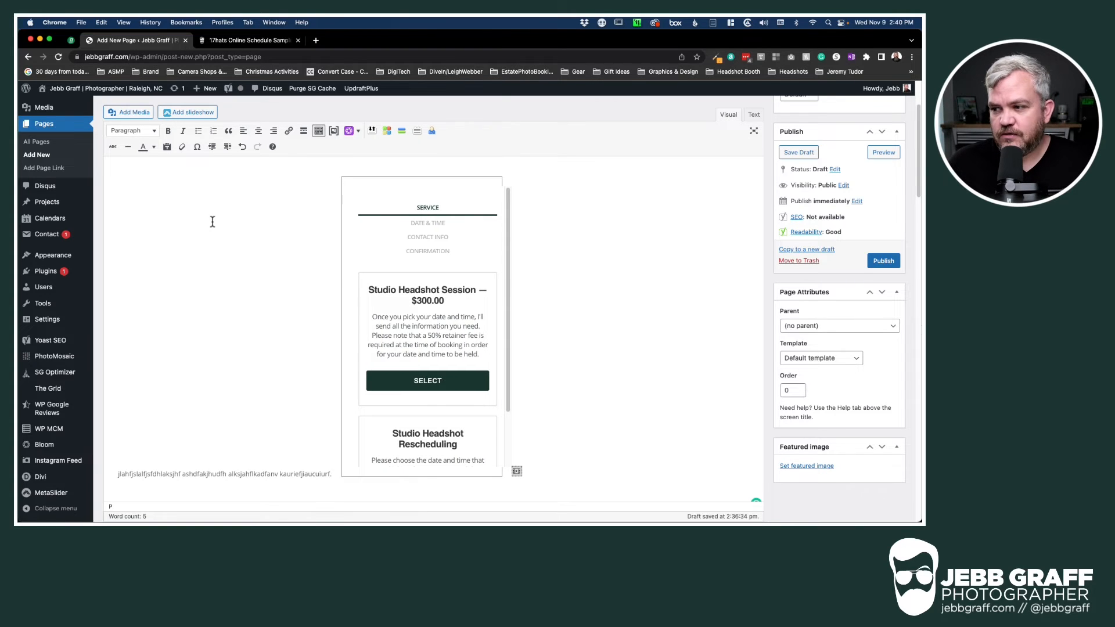
pyautogui.press('super+BackSpace')
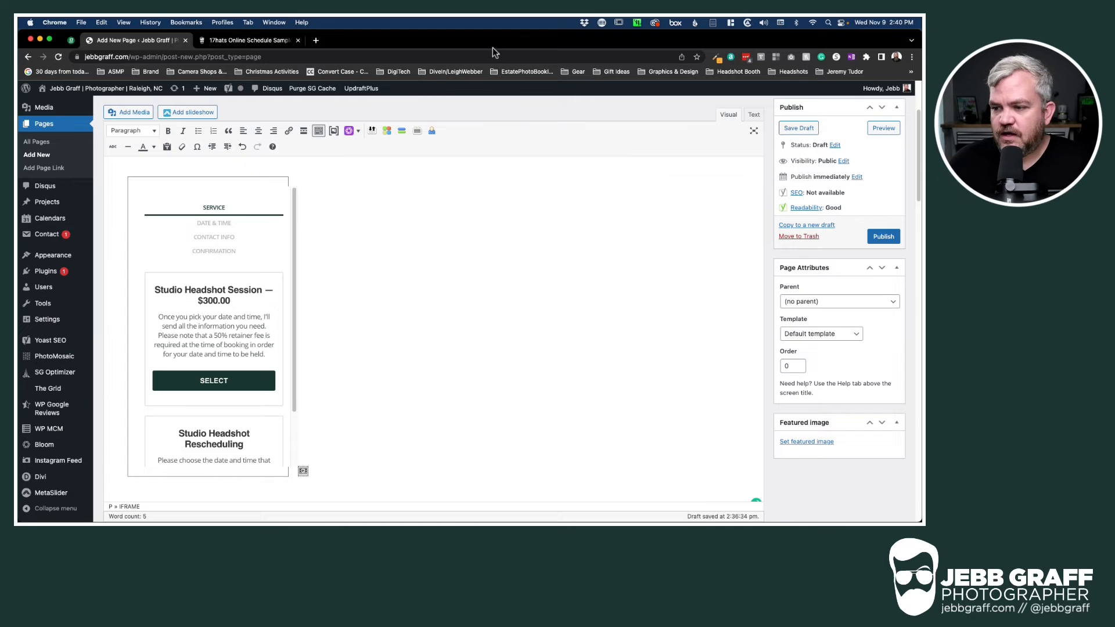
pyautogui.scroll(2, 354, 262)
pyautogui.scroll(1, 354, 261)
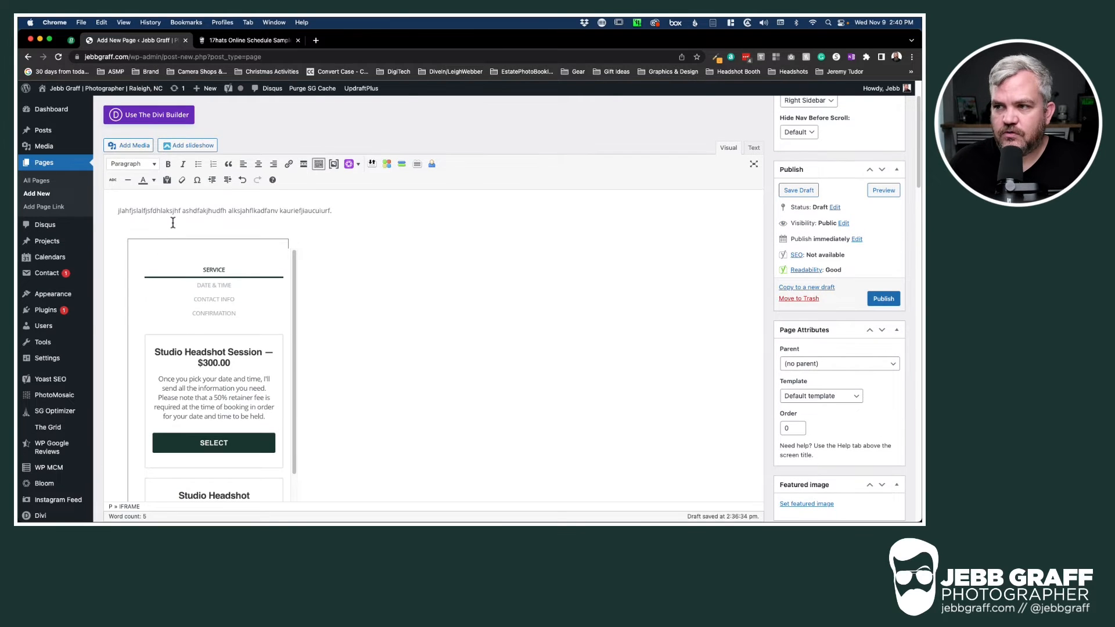
# Place the caret at the end of the text line and open the Add Media library
pyautogui.click(162, 224)
pyautogui.scroll(-1, 371, 229)
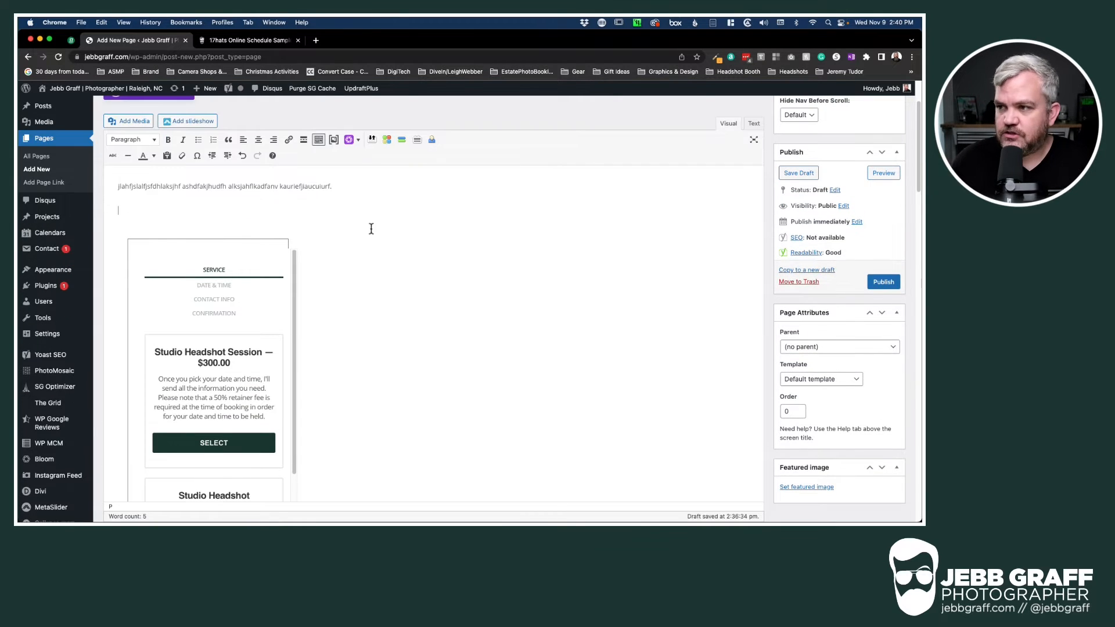
pyautogui.click(116, 119)
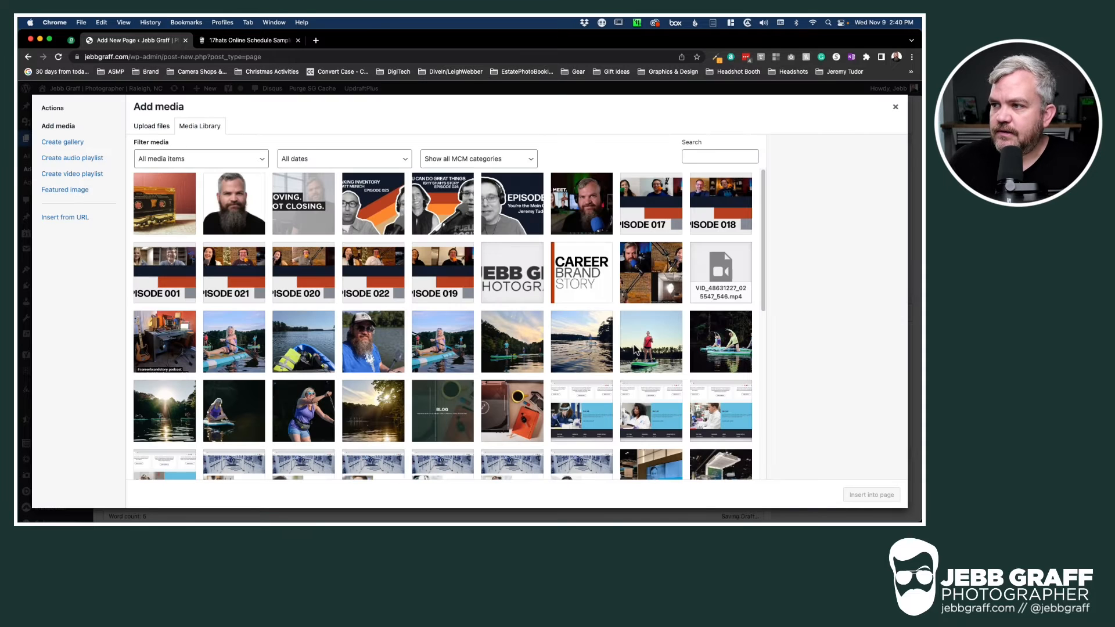
# Insert the curly-haired woman's headshot below the text line and centre it
pyautogui.scroll(-10, 603, 398)
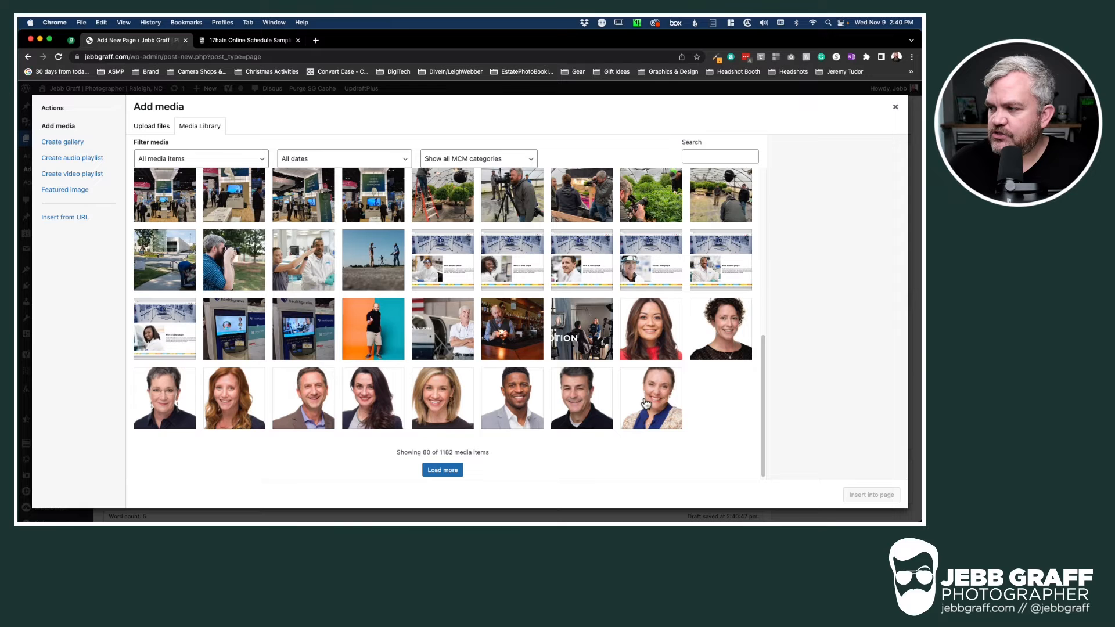
pyautogui.click(720, 348)
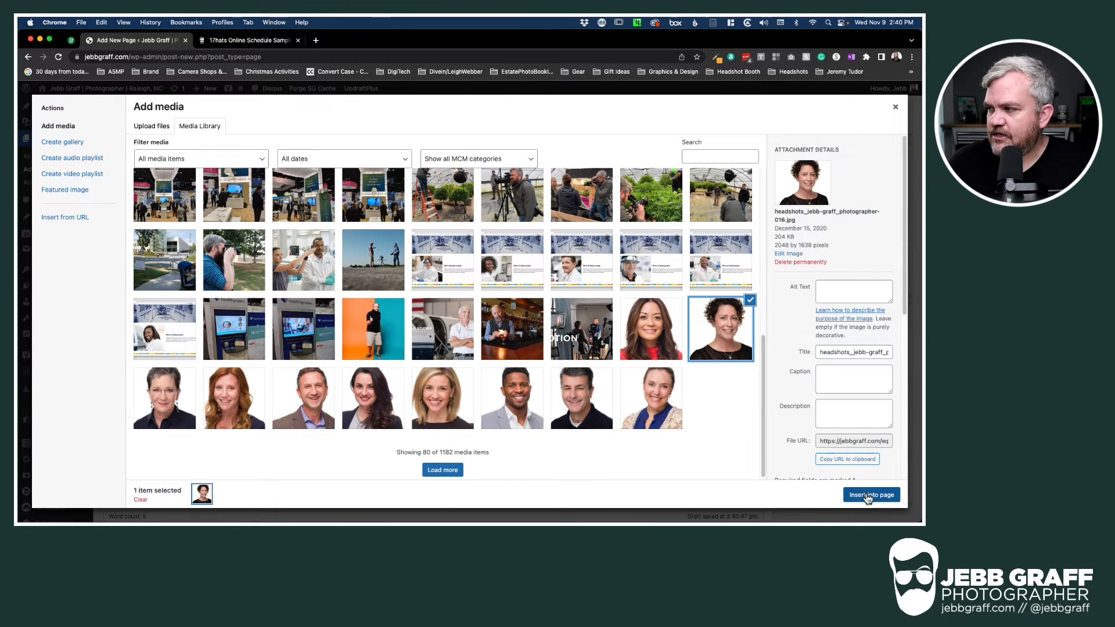
pyautogui.click(867, 495)
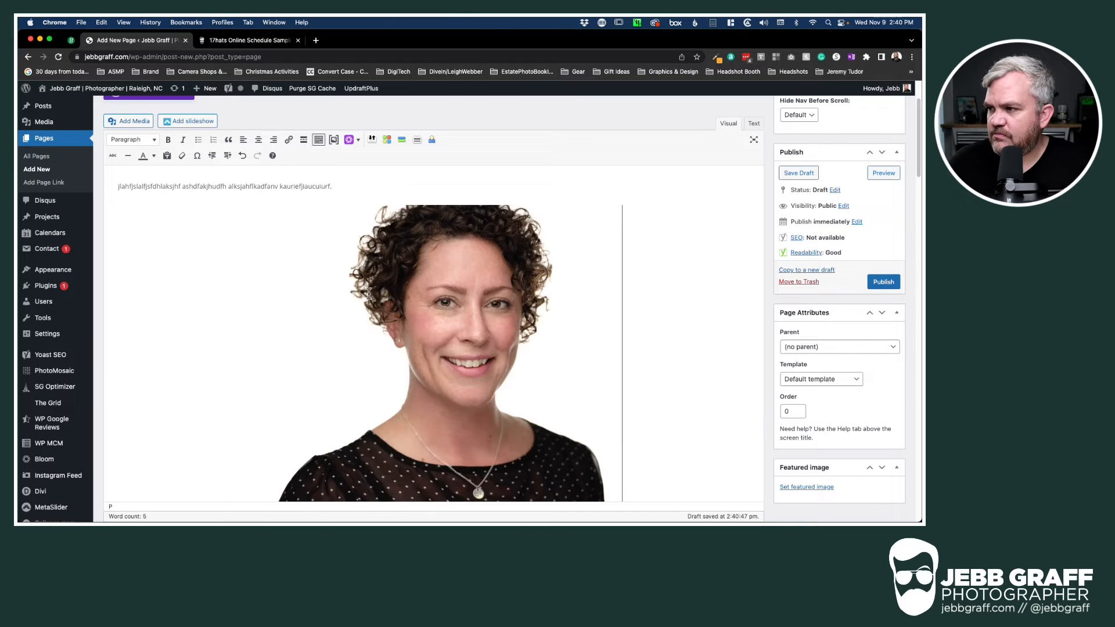
pyautogui.click(442, 300)
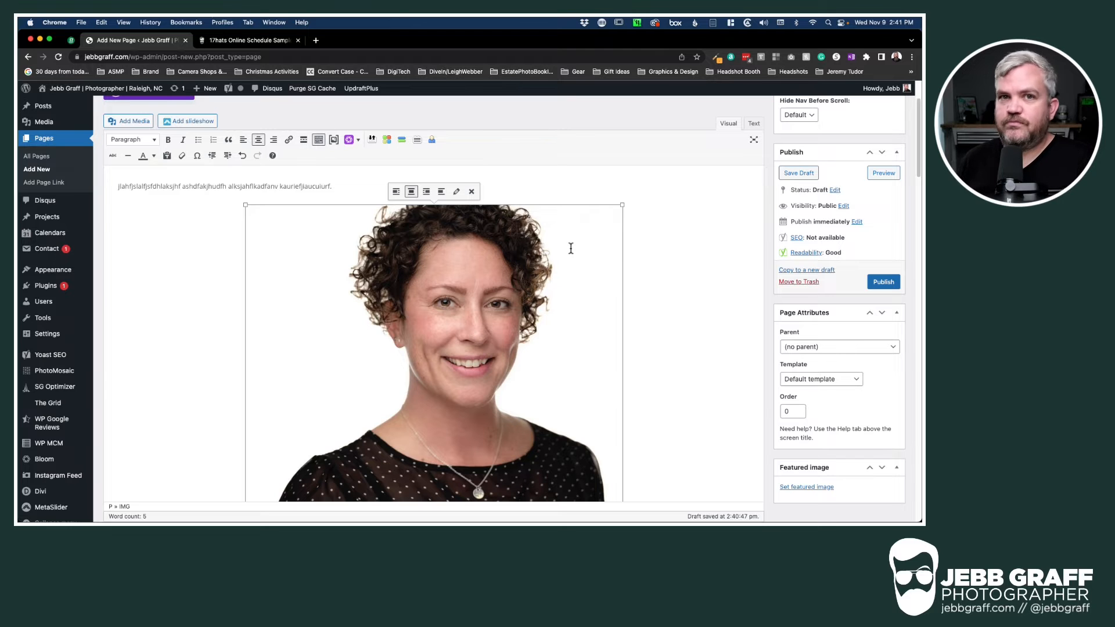
pyautogui.click(396, 191)
pyautogui.click(284, 195)
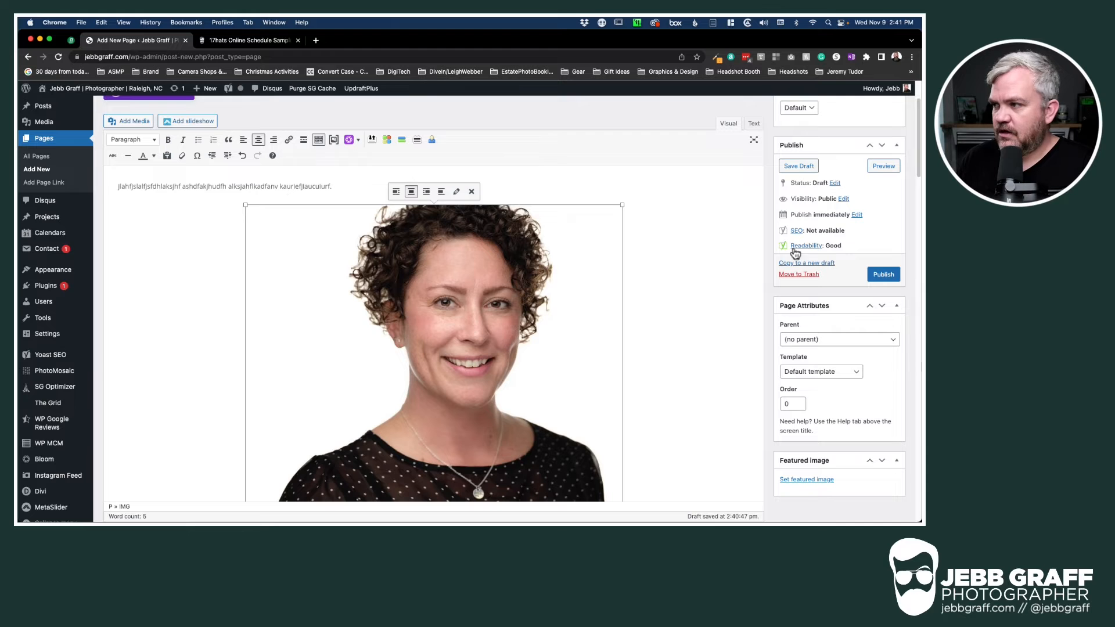
pyautogui.click(878, 168)
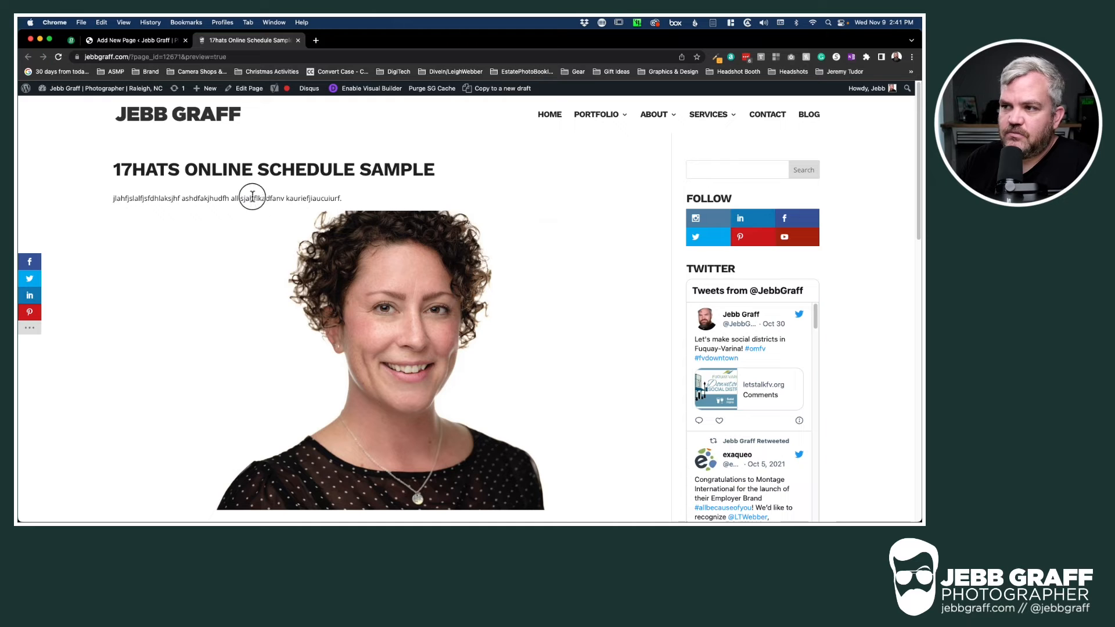
pyautogui.moveTo(250, 198); pyautogui.dragTo(359, 203)
pyautogui.scroll(-5, 426, 330)
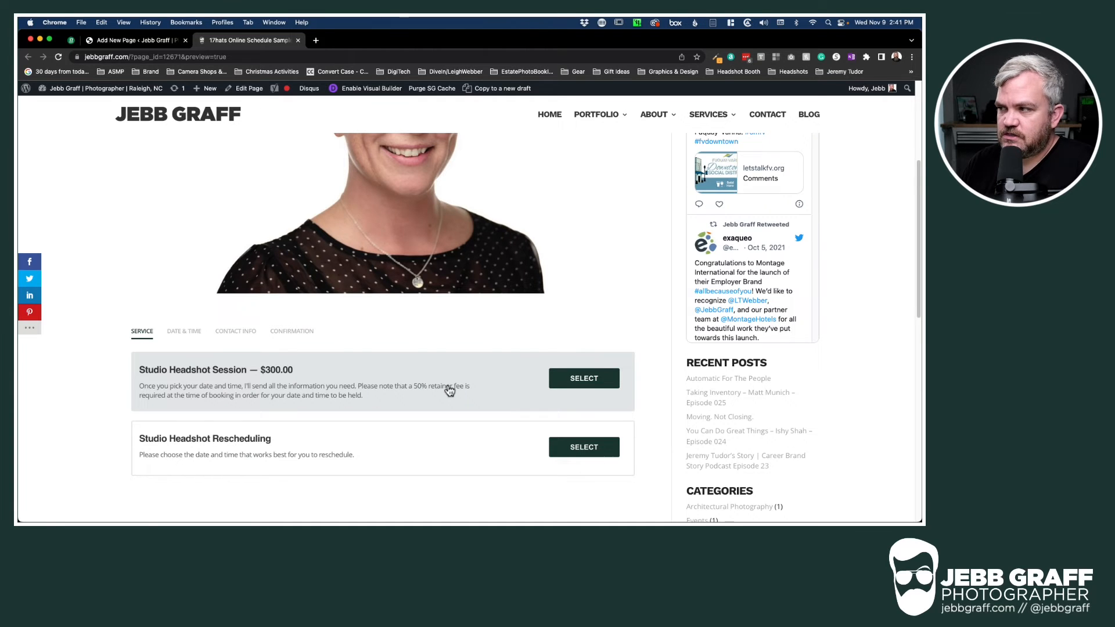
pyautogui.scroll(5, 450, 390)
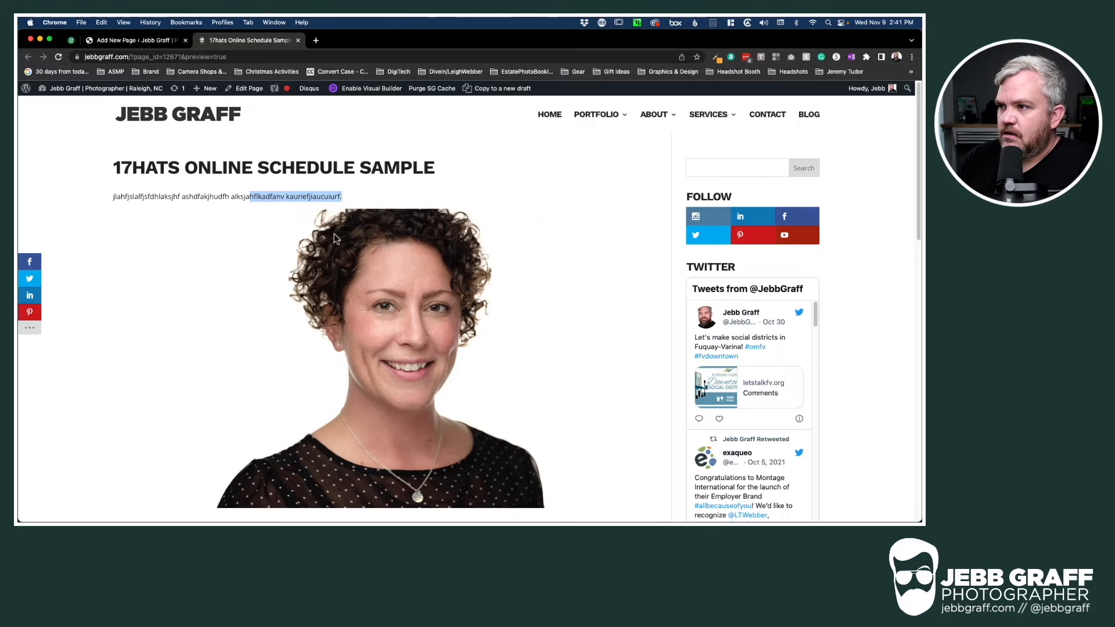
pyautogui.click(302, 196)
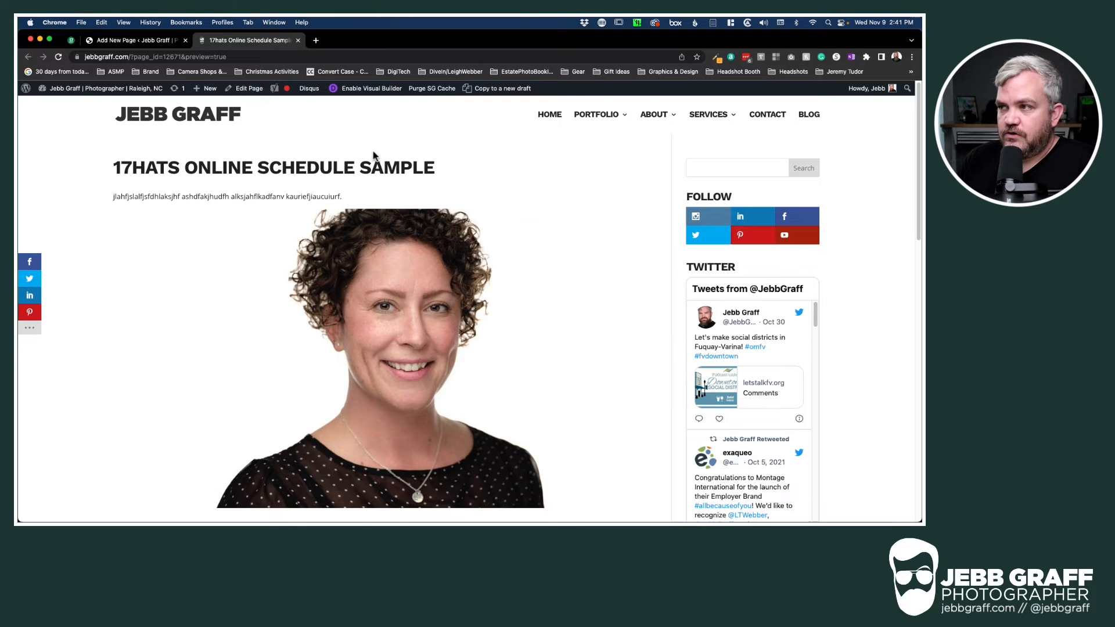
pyautogui.click(138, 42)
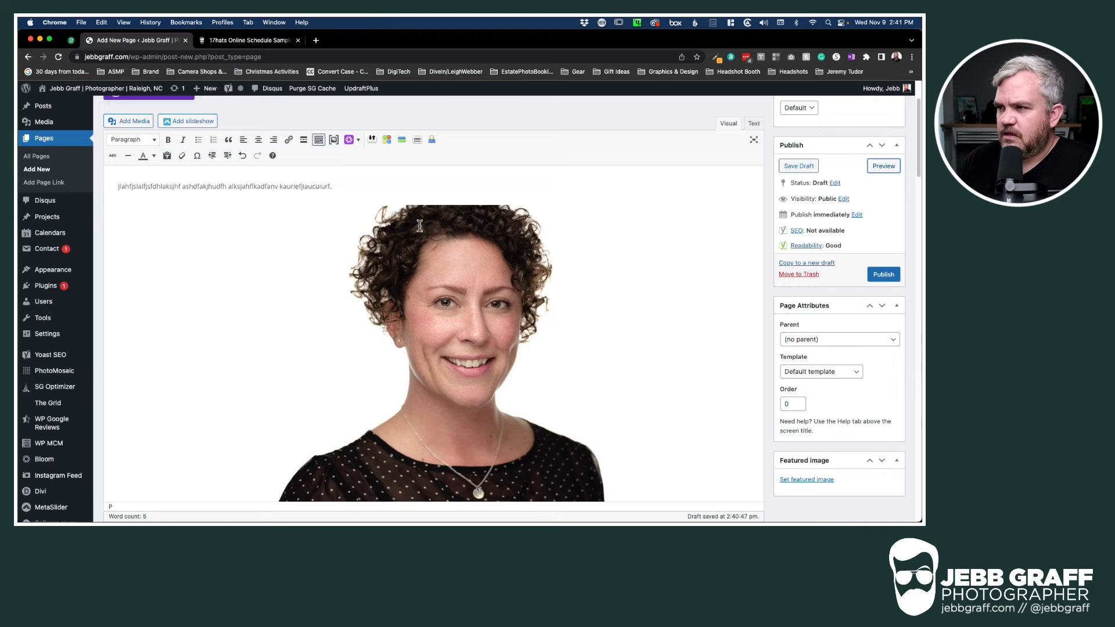
# Delete all the page's text and the headshot, then switch the page to the Divi Builder
pyautogui.click(361, 187)
pyautogui.press('super+a')
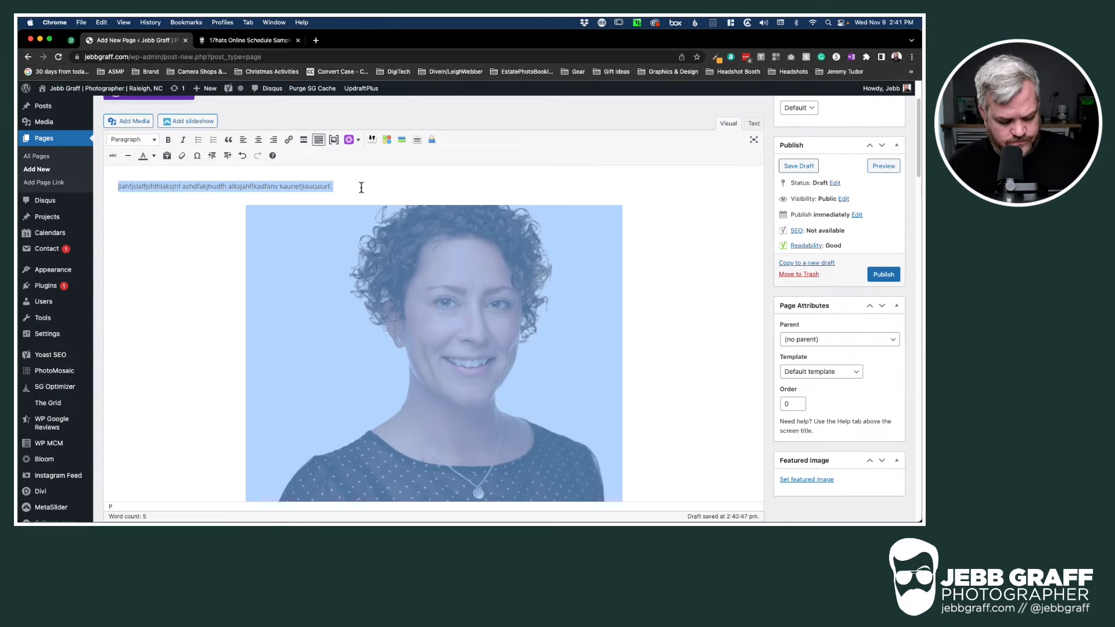
pyautogui.press('BackSpace')
pyautogui.scroll(1, 207, 207)
pyautogui.scroll(2, 207, 207)
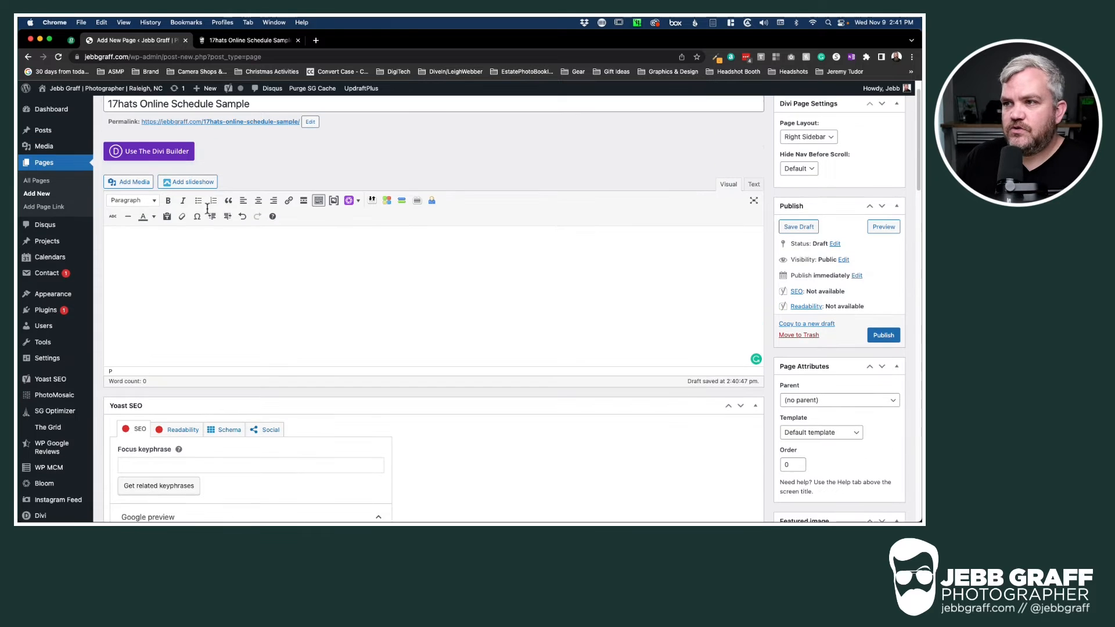
pyautogui.click(153, 154)
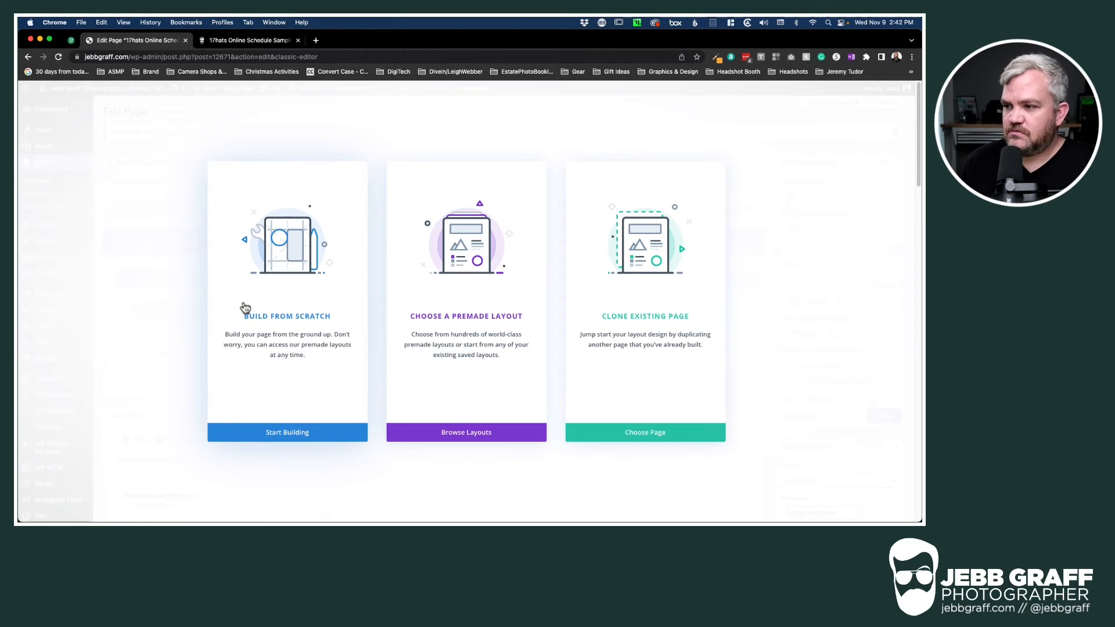
# Start the Divi layout from scratch with a single-column row
pyautogui.click(283, 433)
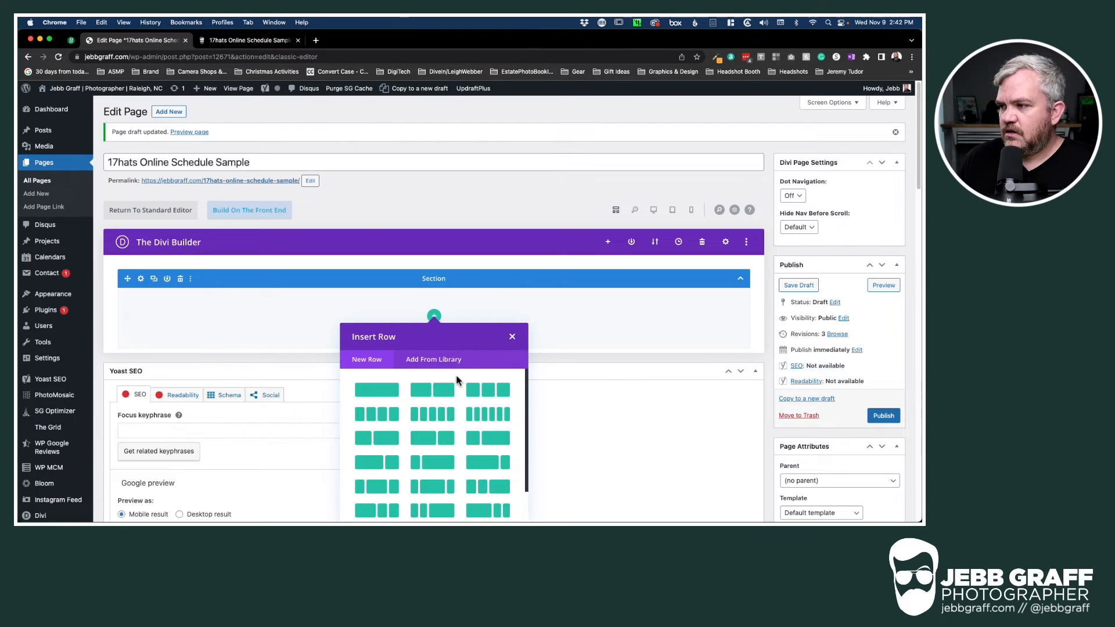
pyautogui.scroll(-2, 593, 353)
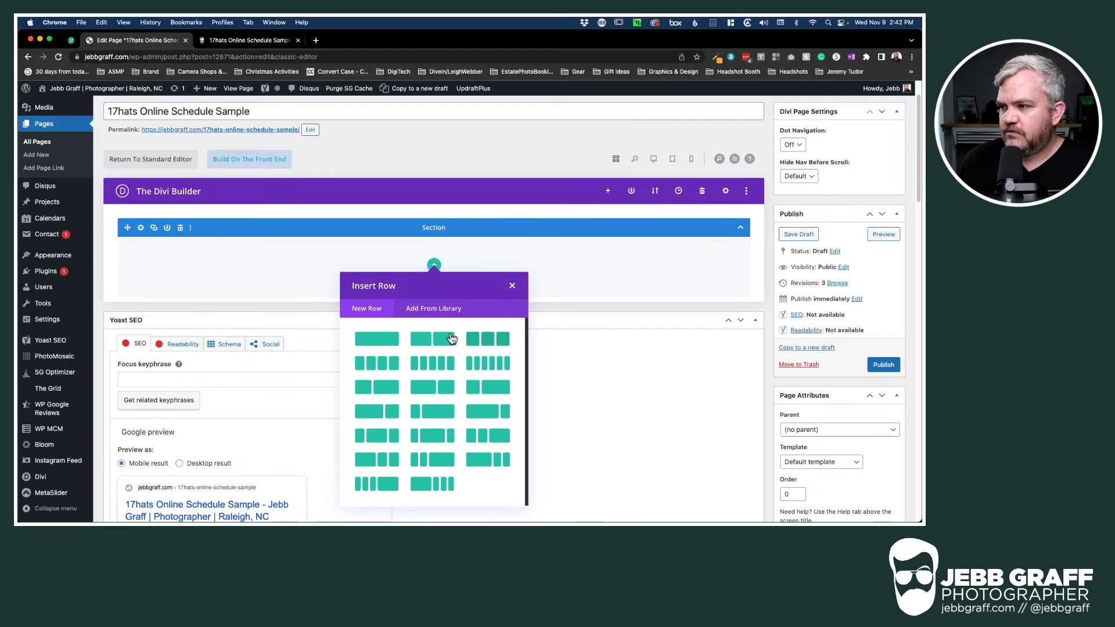
pyautogui.click(374, 345)
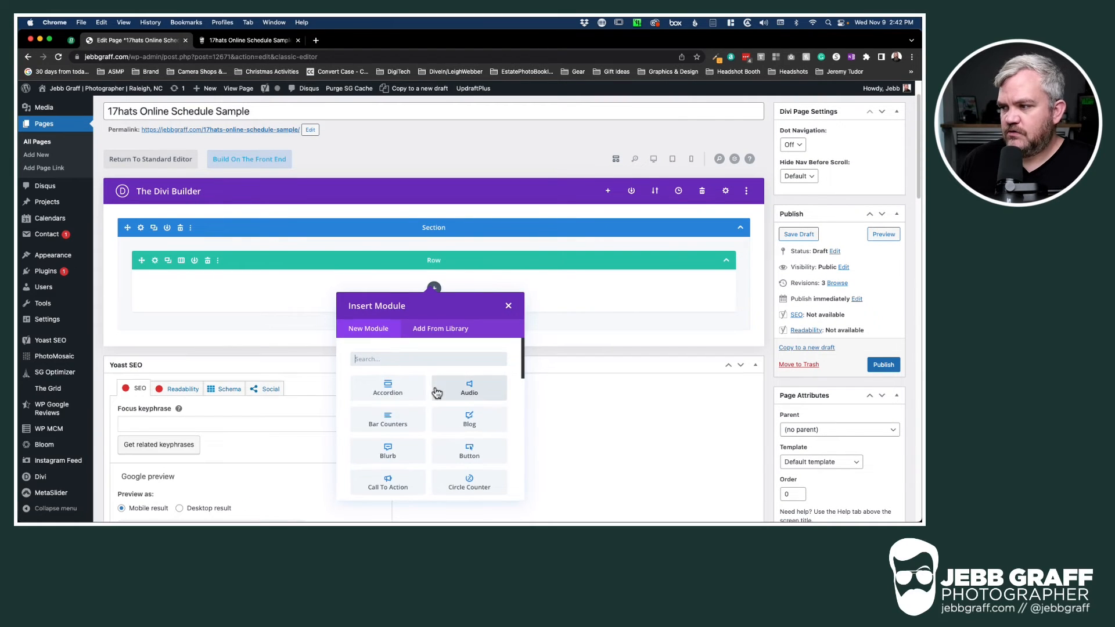
pyautogui.scroll(-3, 426, 419)
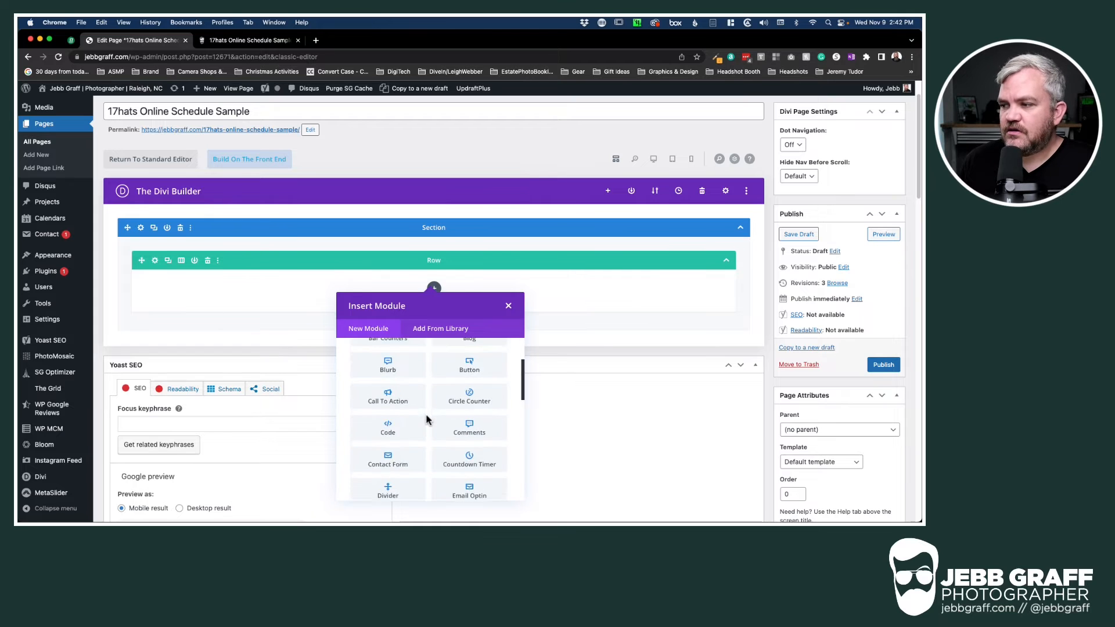
pyautogui.scroll(-2, 427, 419)
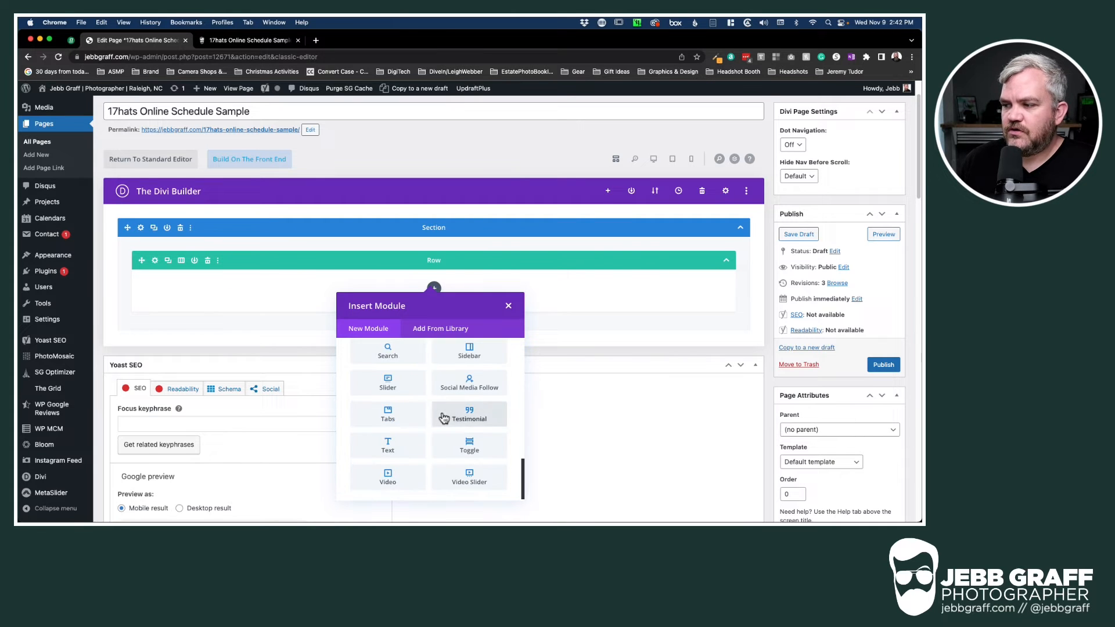
pyautogui.scroll(-7, 417, 430)
pyautogui.scroll(8, 417, 430)
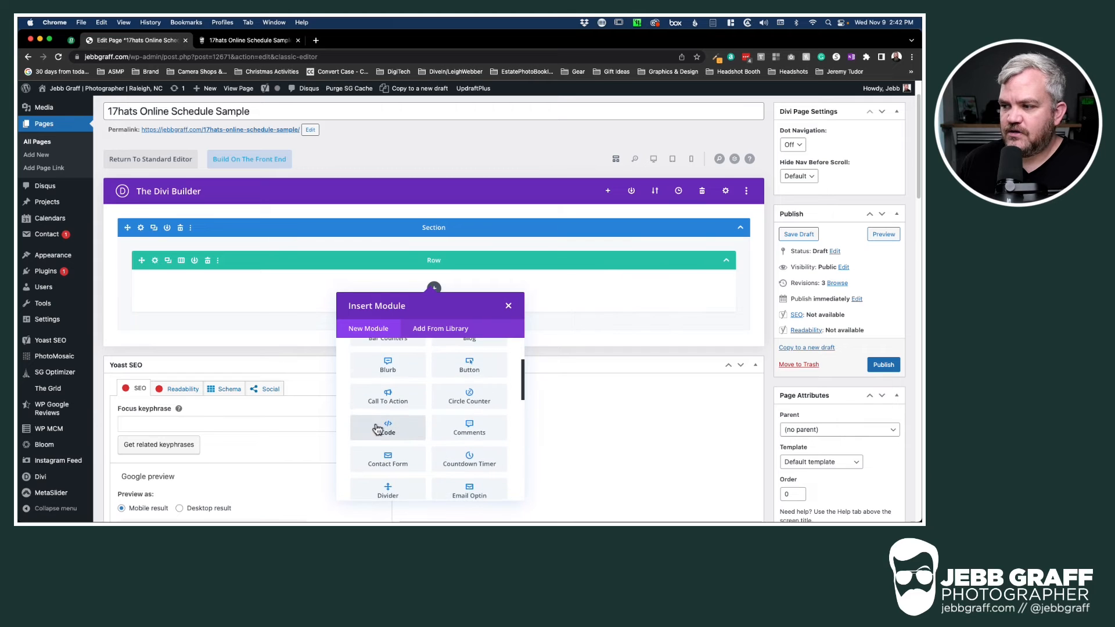
# Add a Code module holding the pasted 17hats embed code and save it
pyautogui.click(394, 430)
pyautogui.click(389, 268)
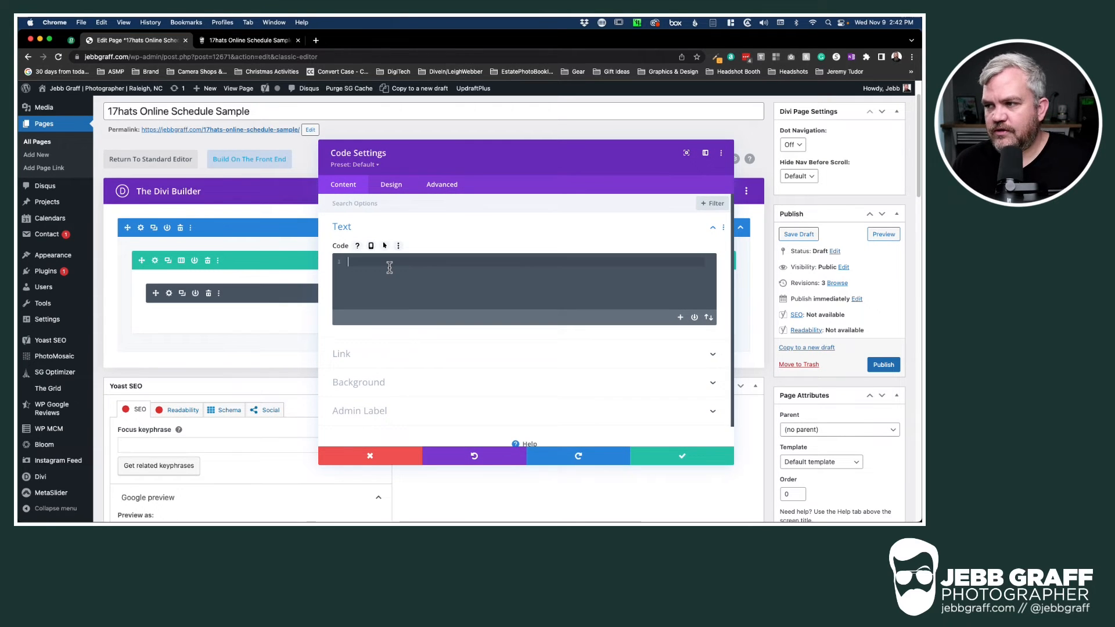
pyautogui.write('<iframe name="hats_scheduler" style="margin: 20px 20px 20px 20px" frameborder="0" width="100%" height="600" src="https://graffcreative.17hats.com/p#/scheduling/kpcdtkxwkkpbspttbrfbdrfbrxkgzssw?embed=true&tp=false&hide_desc=false"></iframe><script type="text/javascript" src="https://graffcreative.17hats.com/vendor/iframeSizer.min.js"></script>')
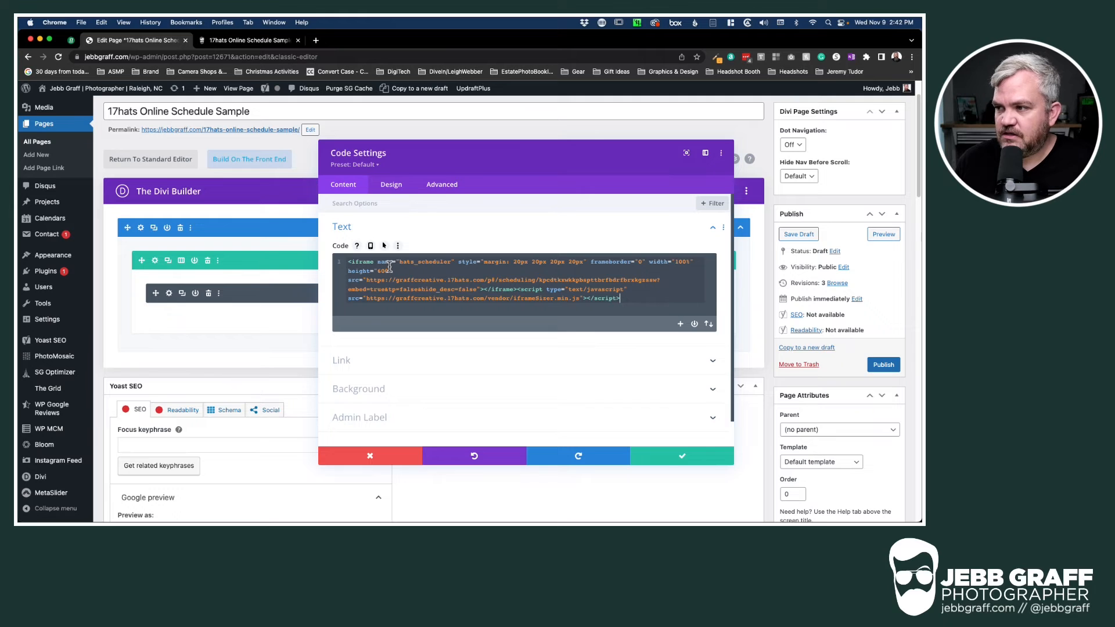
pyautogui.click(691, 460)
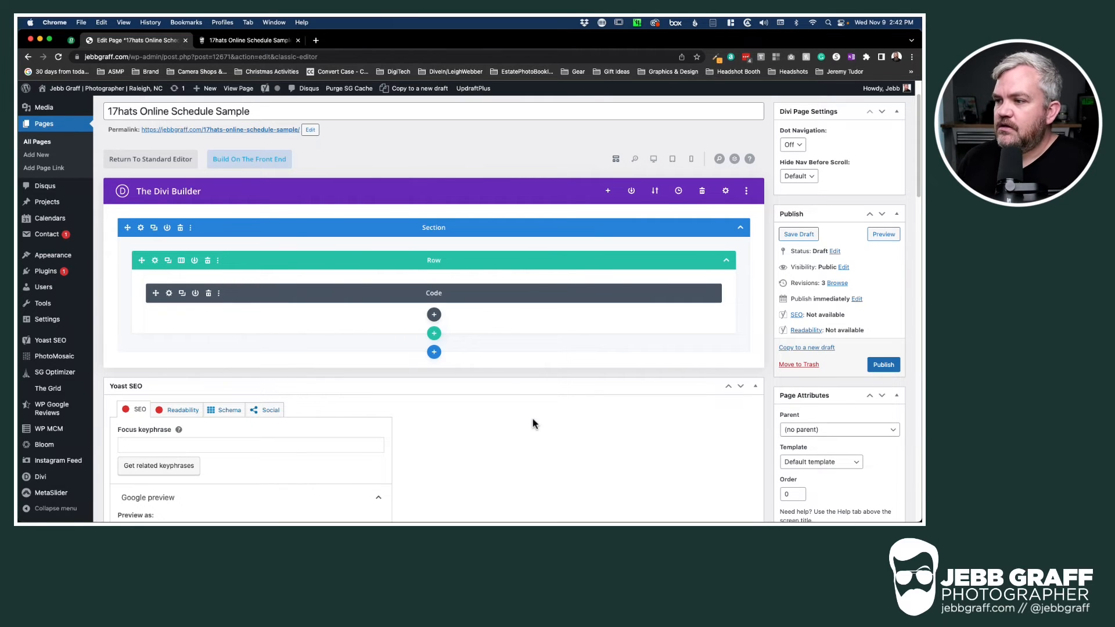
pyautogui.click(434, 335)
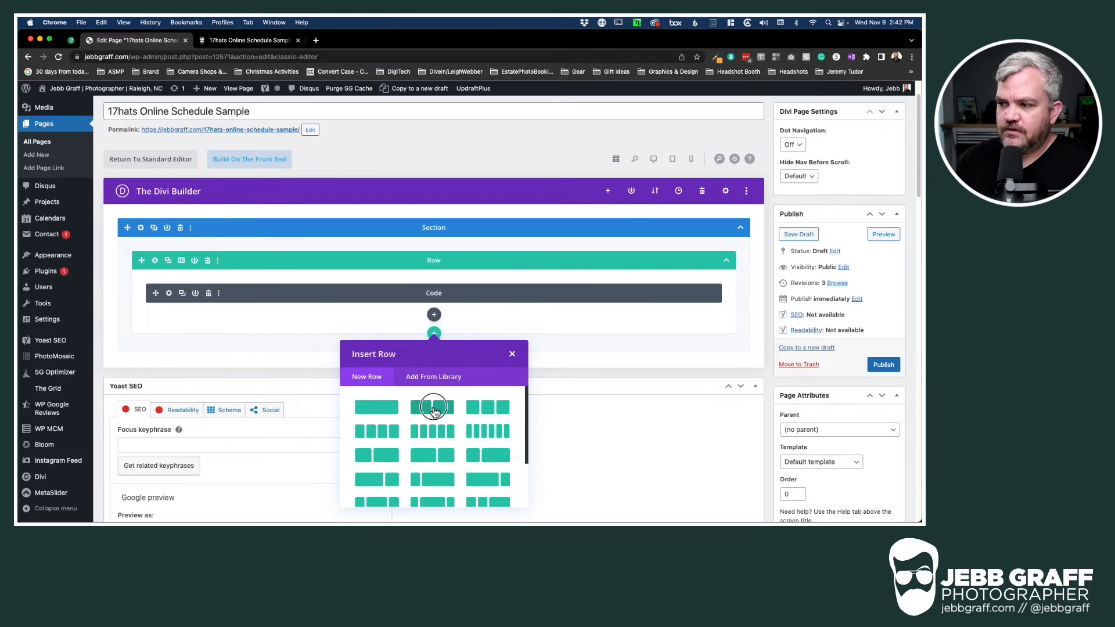
# Make the new row two columns and place the curly-haired woman's headshot in the left column
pyautogui.click(435, 409)
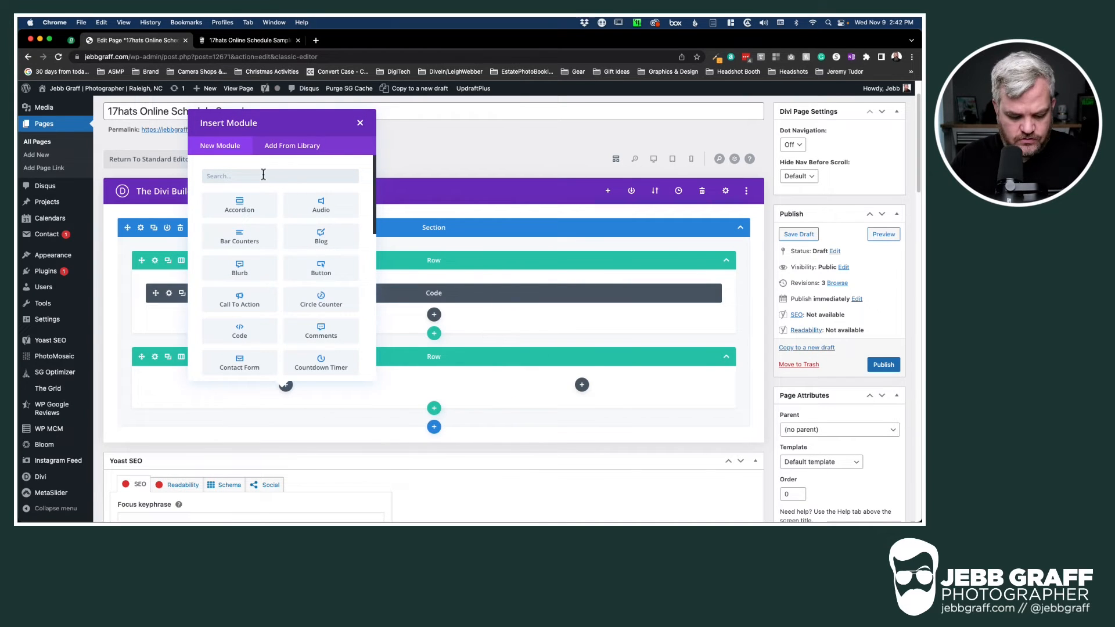
pyautogui.write('ima')
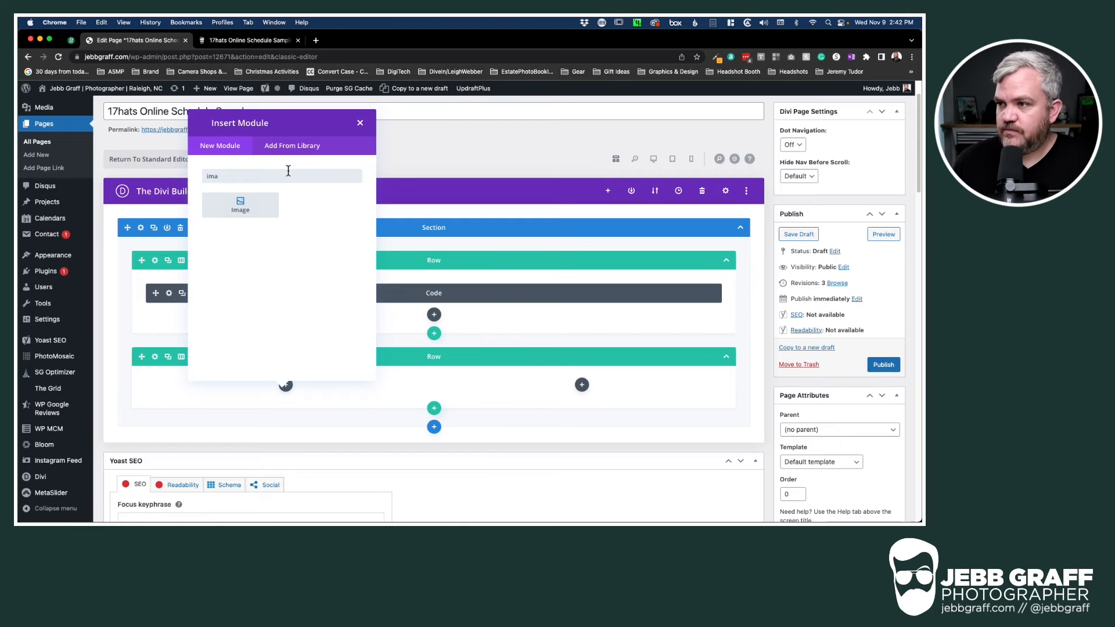
pyautogui.click(233, 204)
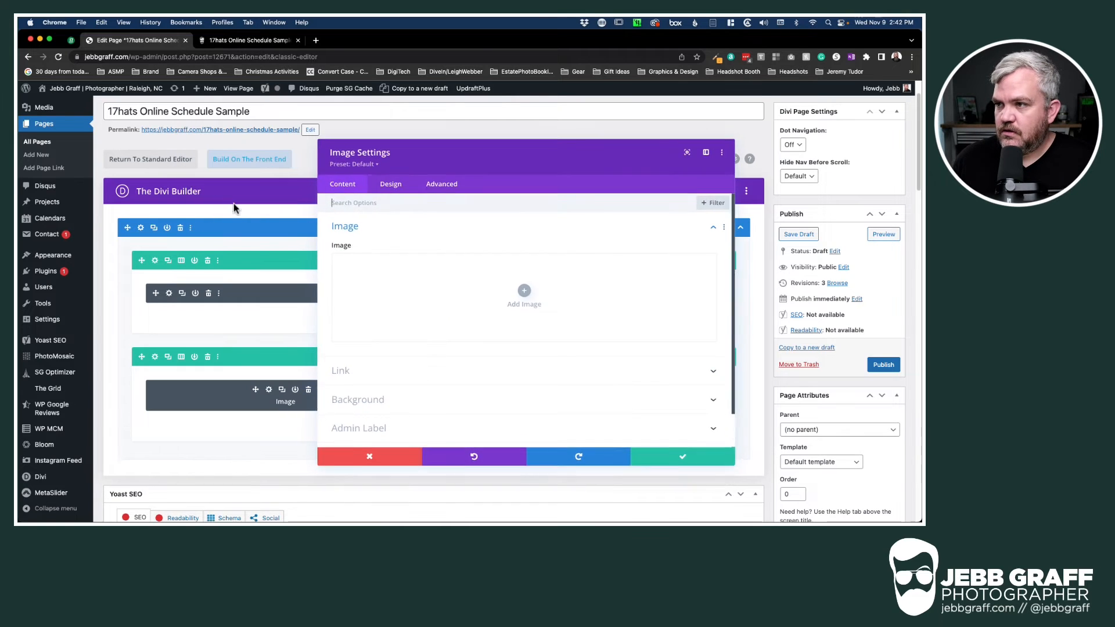
pyautogui.click(522, 291)
pyautogui.scroll(-10, 540, 385)
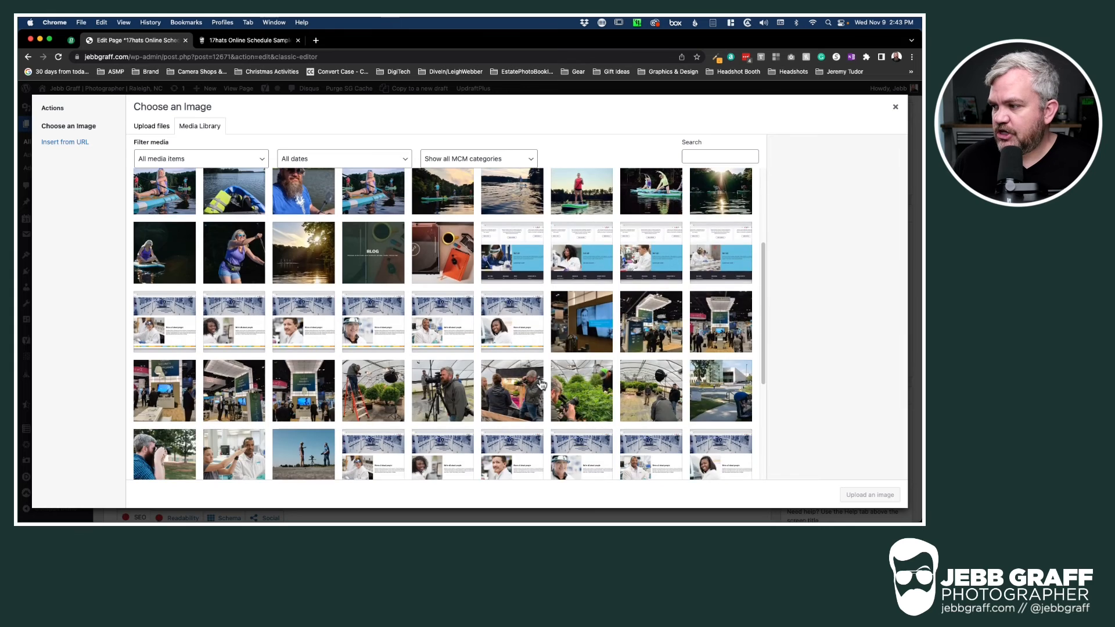
pyautogui.click(661, 335)
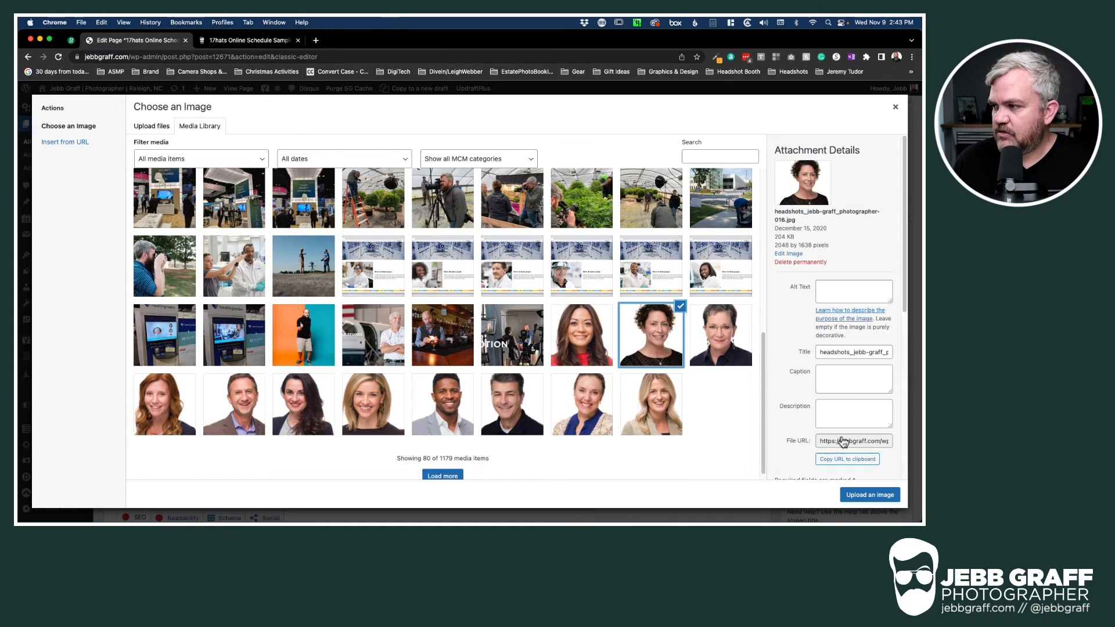
pyautogui.click(866, 496)
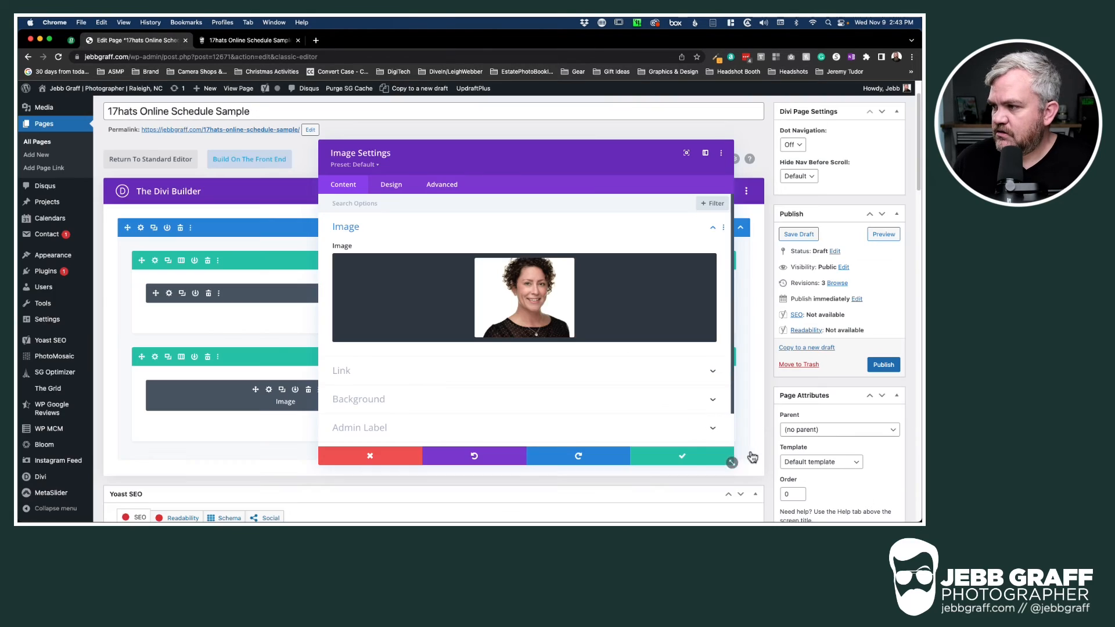
pyautogui.click(691, 456)
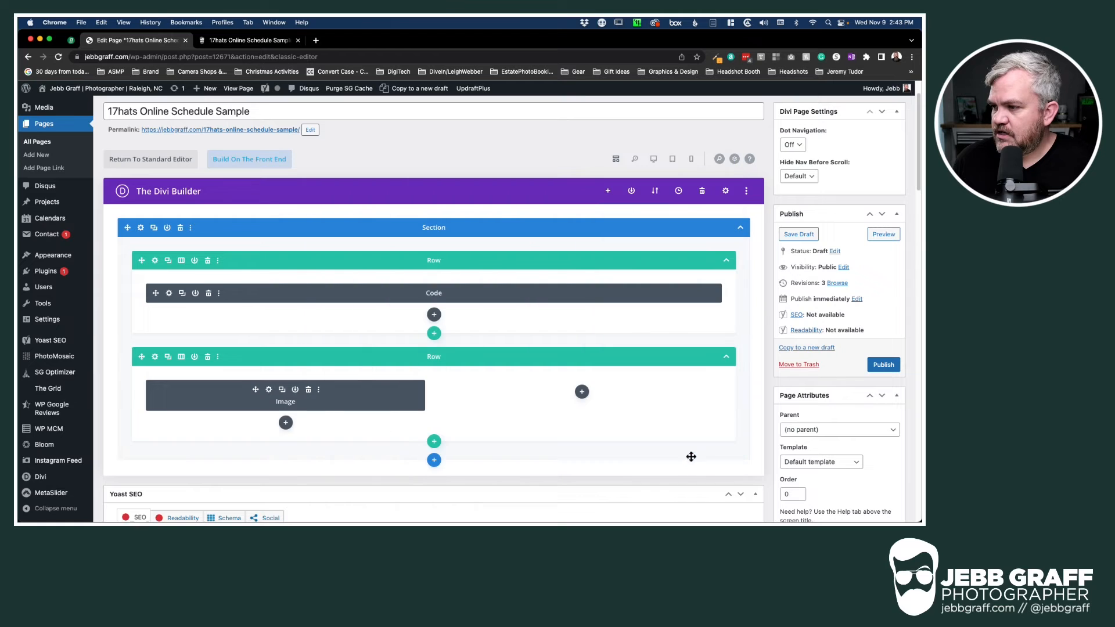
# Add a Text module under the headshot with placeholder text 'kkjhsdlfjkhaojsdfk alkjdhflkjasdh k…'
pyautogui.click(286, 422)
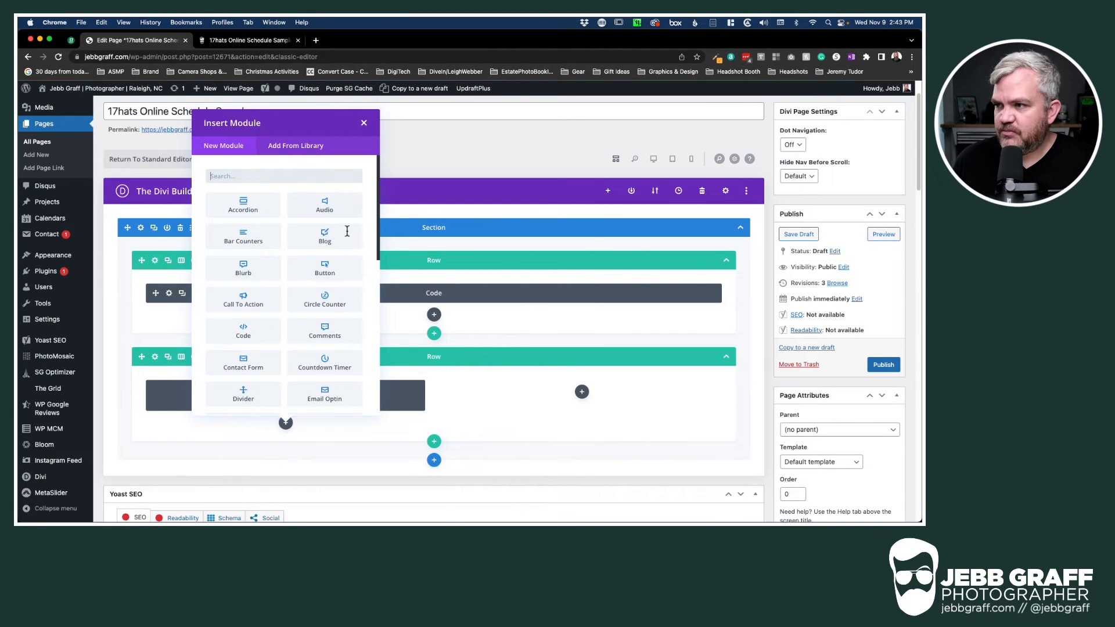
pyautogui.write('te')
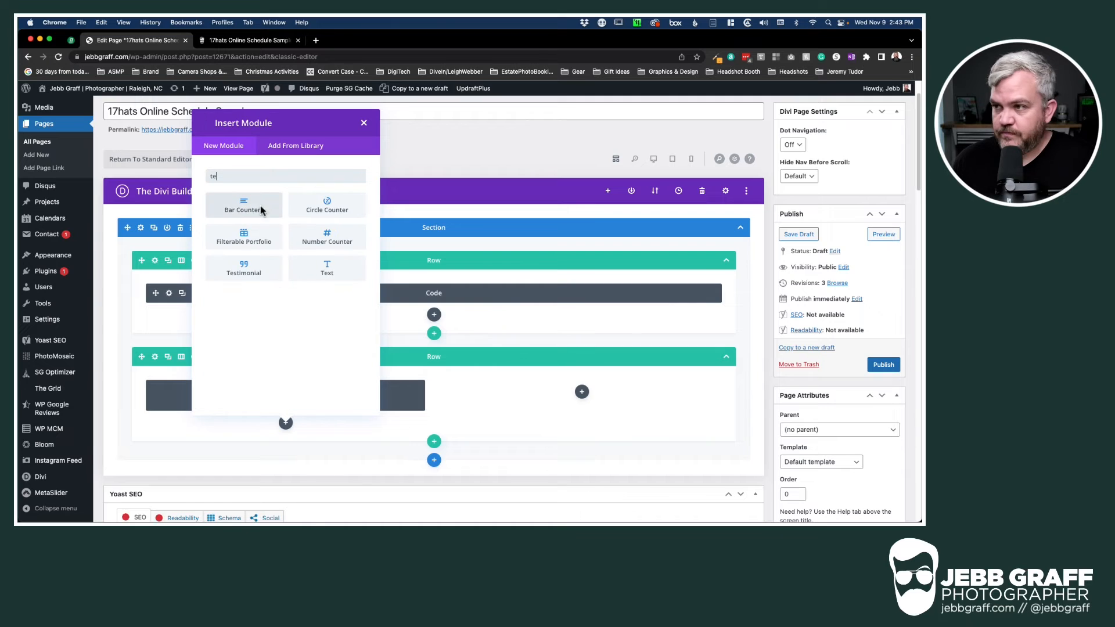
pyautogui.click(321, 269)
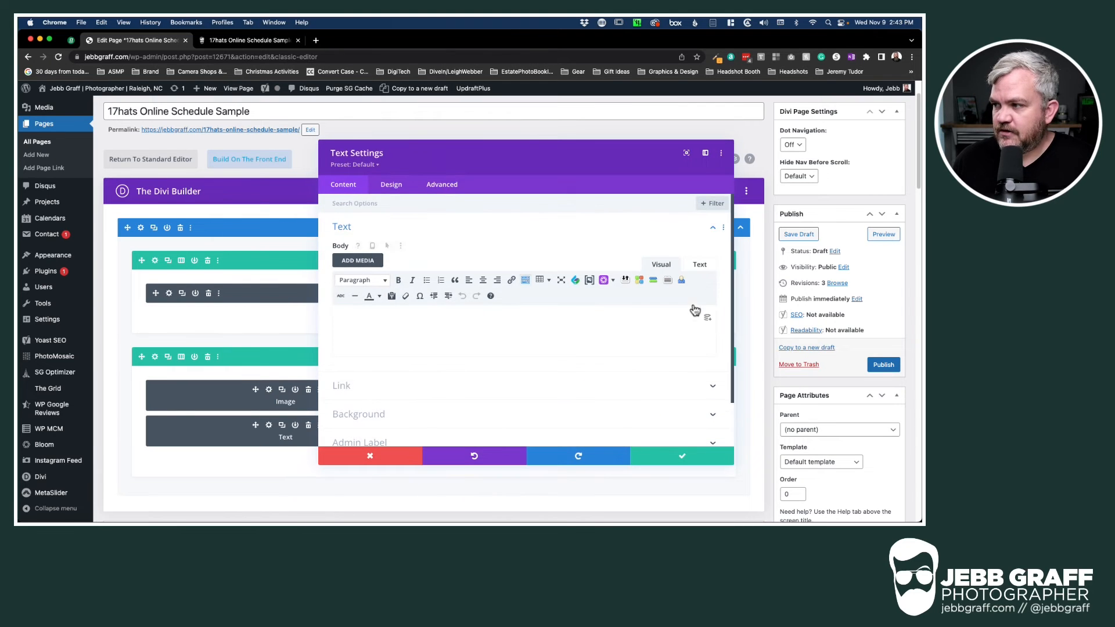
pyautogui.click(699, 264)
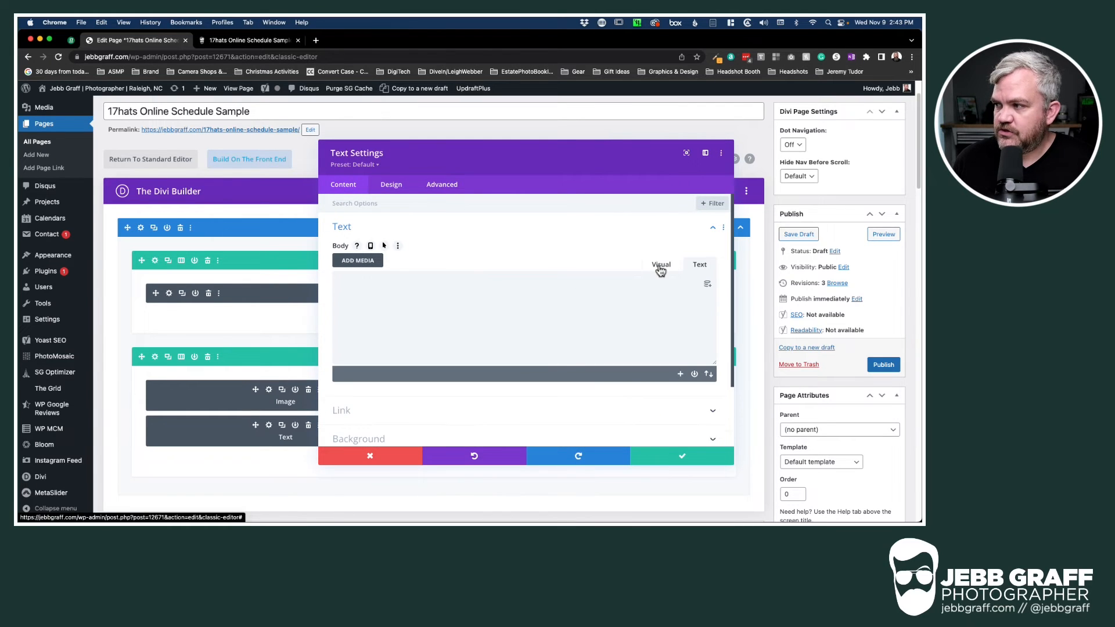
pyautogui.click(660, 264)
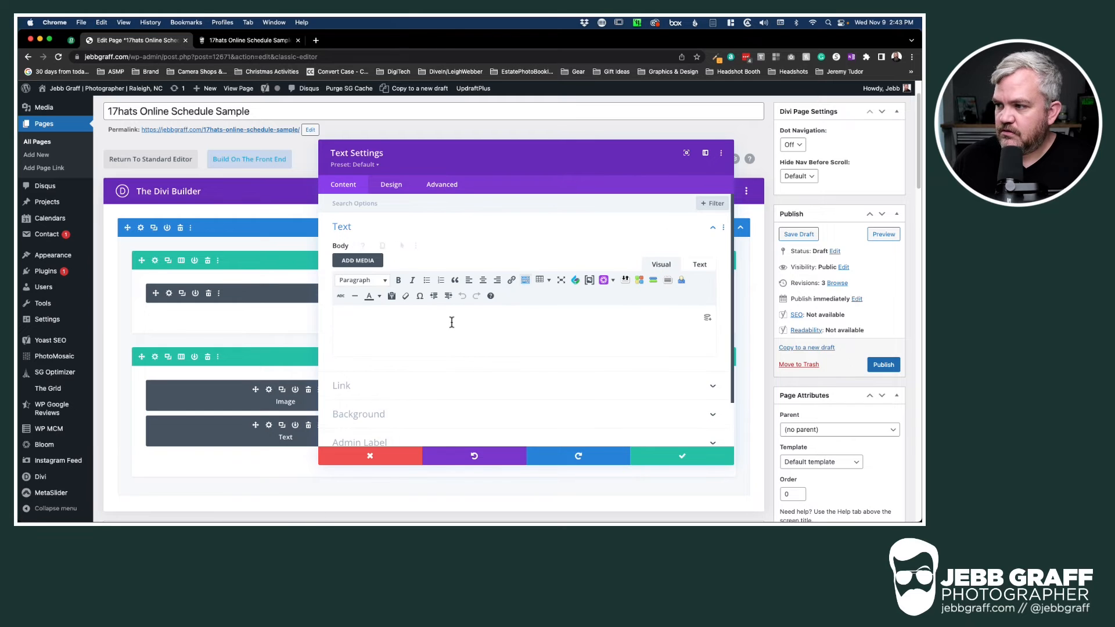
pyautogui.click(452, 321)
pyautogui.write('kkjhsdlfjkhaojsdfk ')
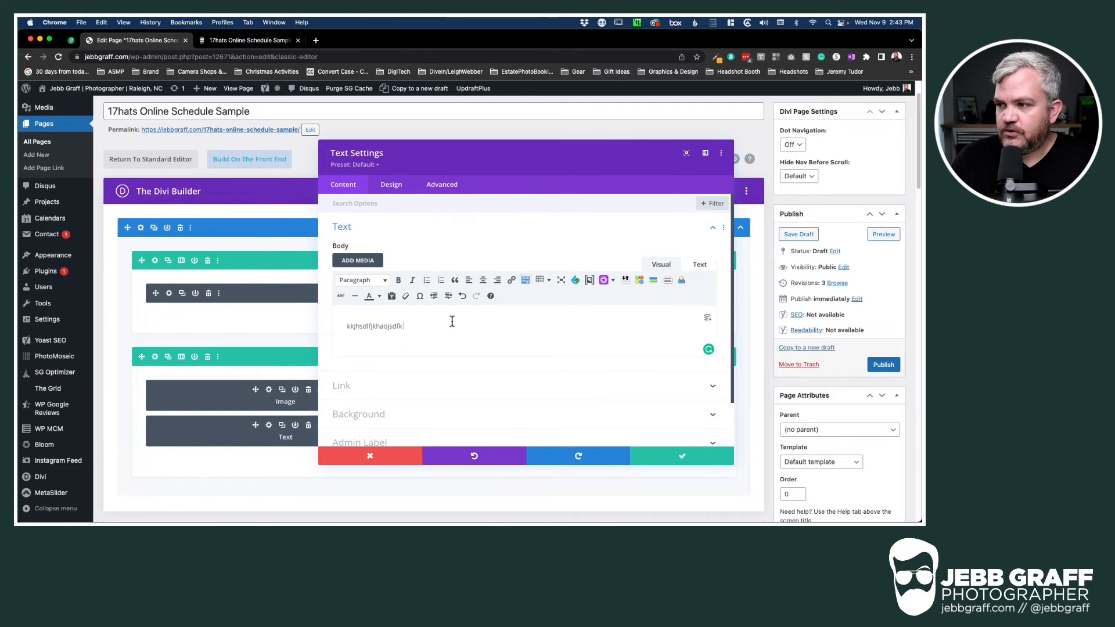
pyautogui.write('alkjdhflkjasdh k soidjhlsdknglkhjdskgld g')
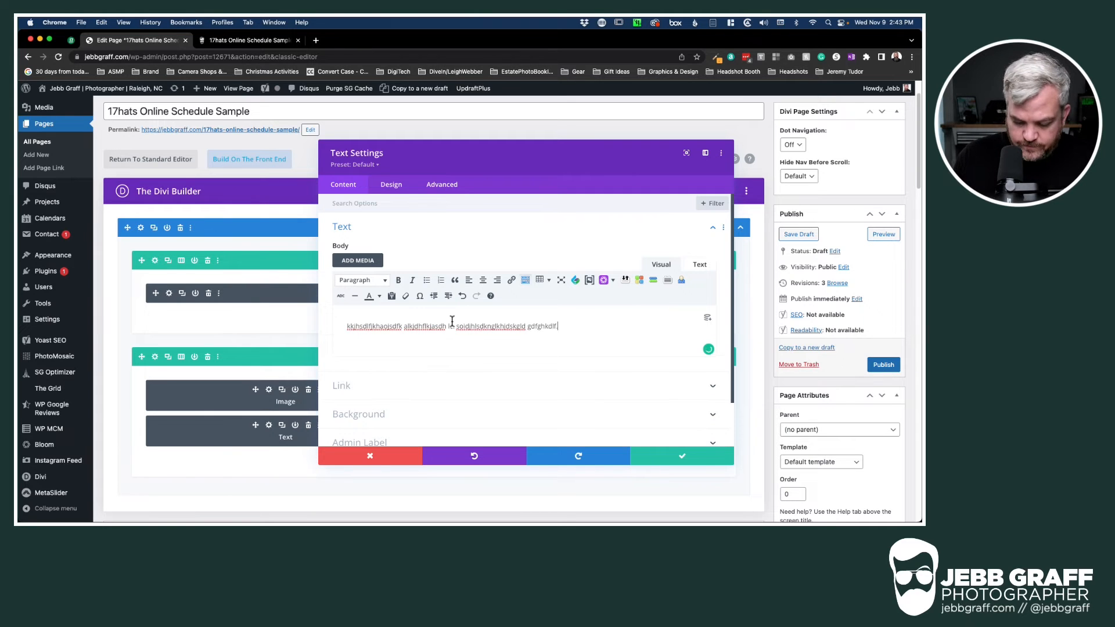
pyautogui.click(676, 458)
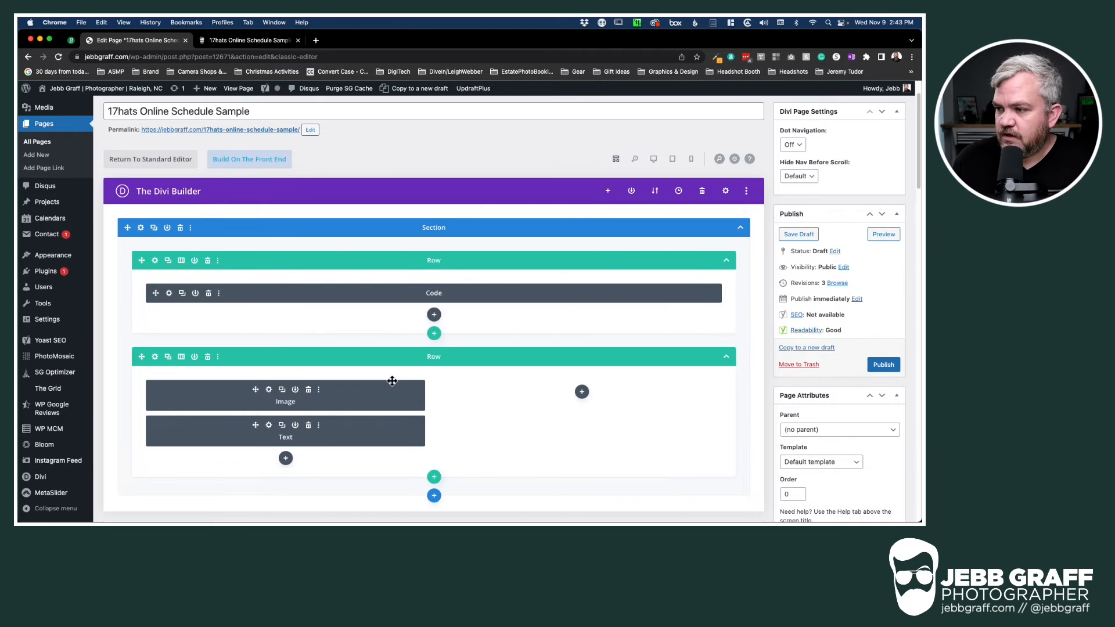
# Move the headshot row above the code row and copy the image and text modules into the right column
pyautogui.moveTo(411, 359); pyautogui.dragTo(395, 278)
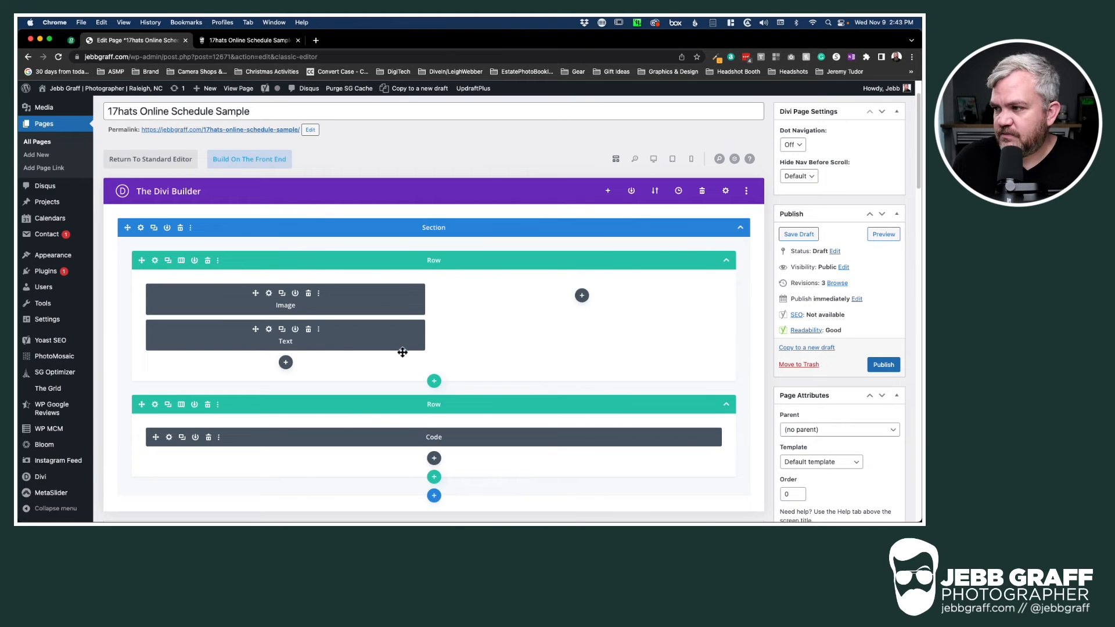
pyautogui.click(283, 295)
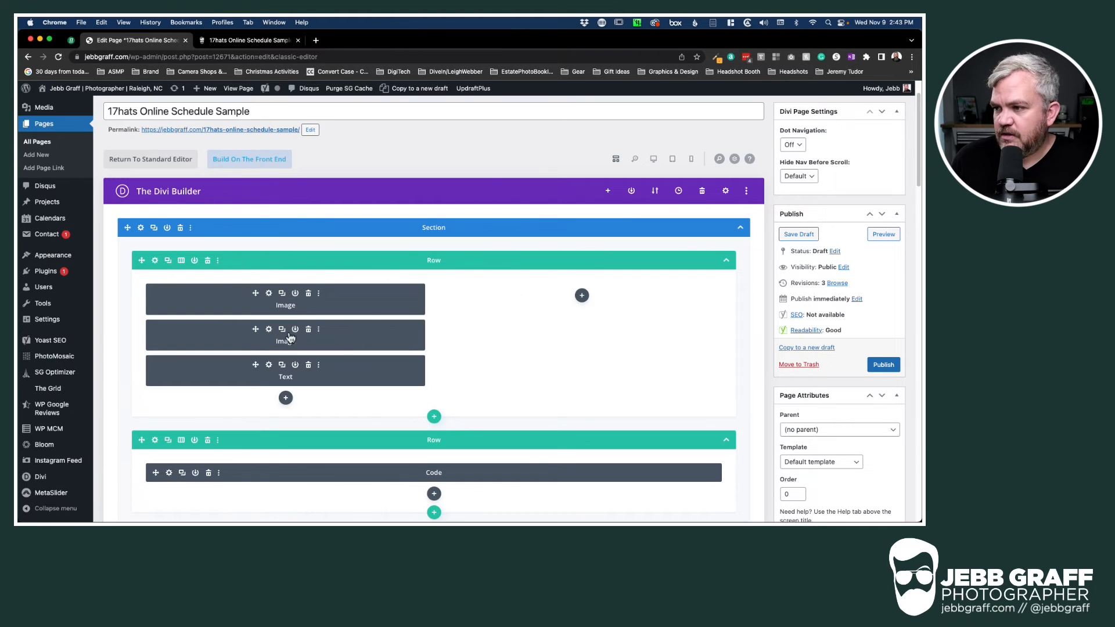
pyautogui.moveTo(360, 326); pyautogui.dragTo(531, 296)
pyautogui.click(286, 335)
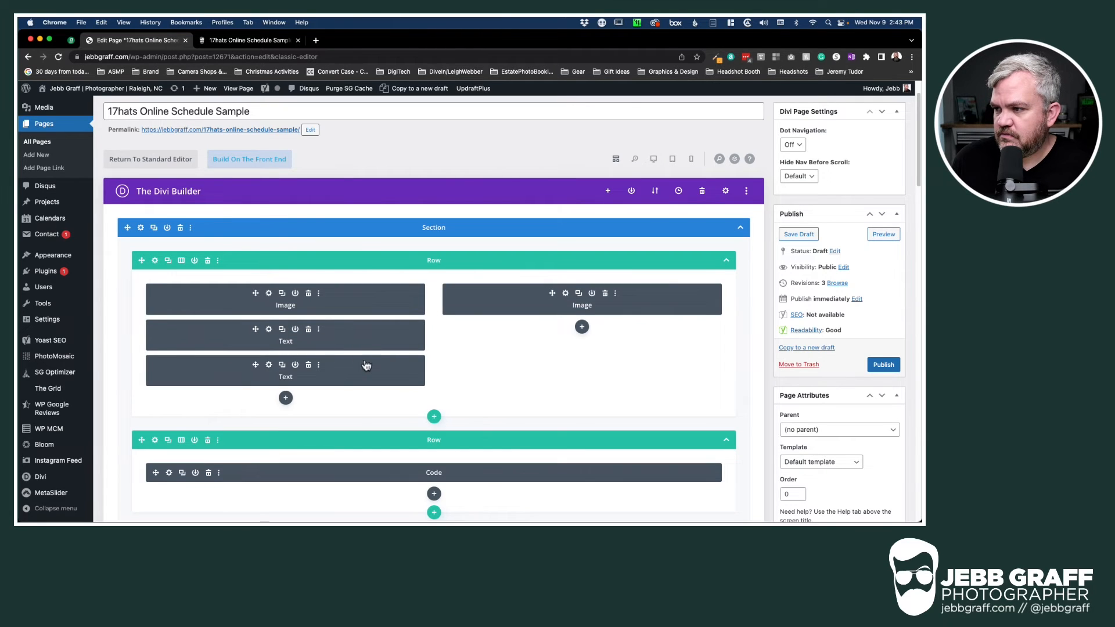
pyautogui.moveTo(366, 366); pyautogui.dragTo(556, 323)
# Replace the right image with the man's grey-suit headshot and preview the page
pyautogui.click(565, 293)
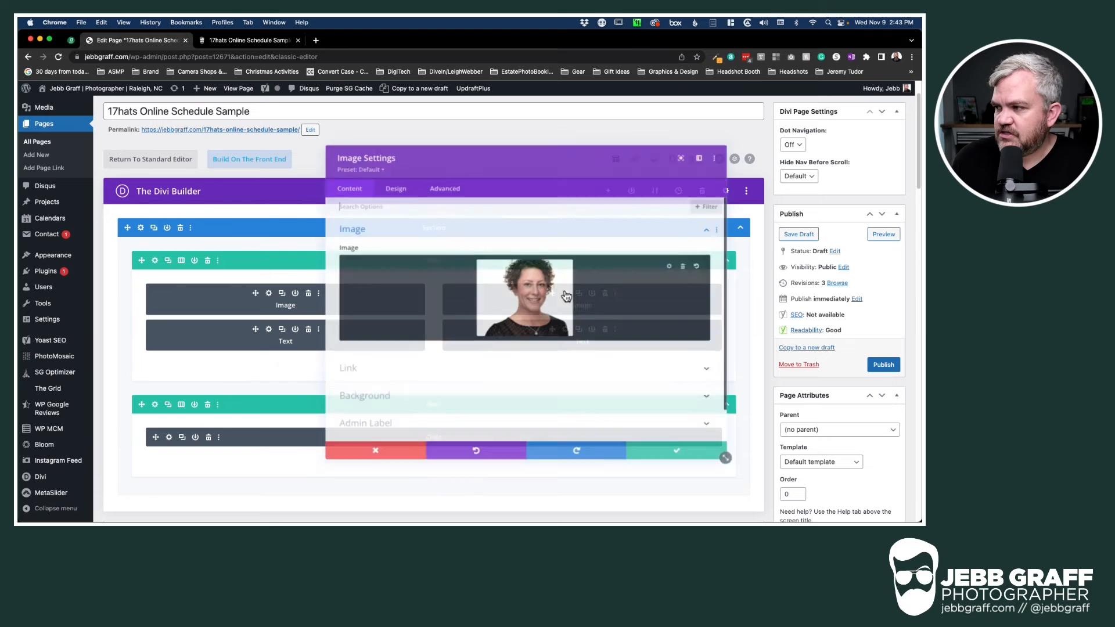
pyautogui.click(573, 297)
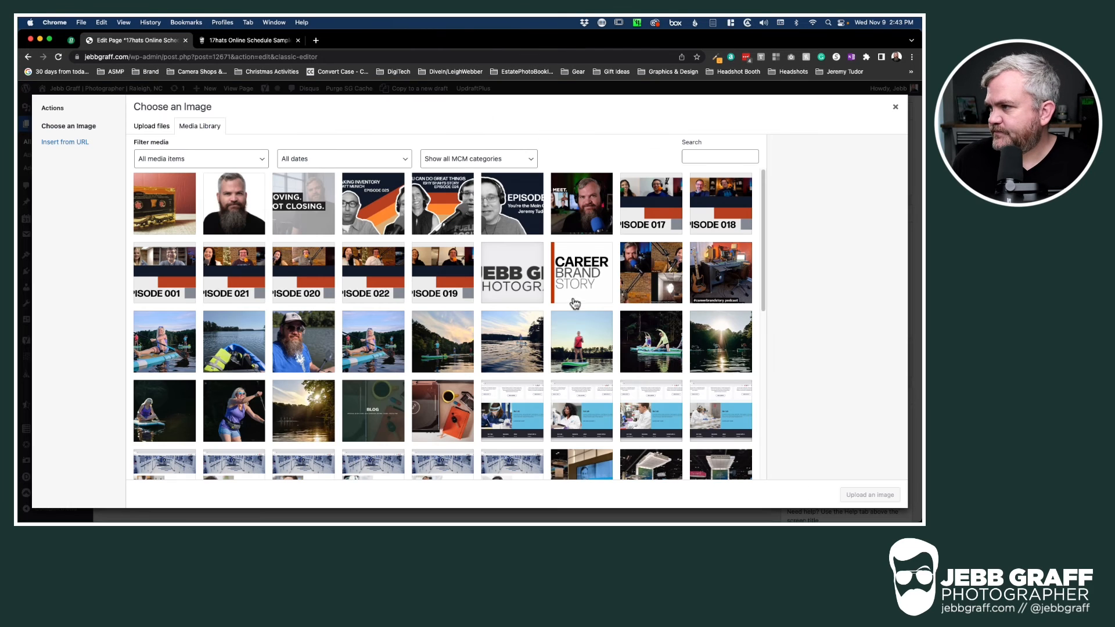
pyautogui.scroll(-5, 586, 373)
pyautogui.scroll(-3, 586, 373)
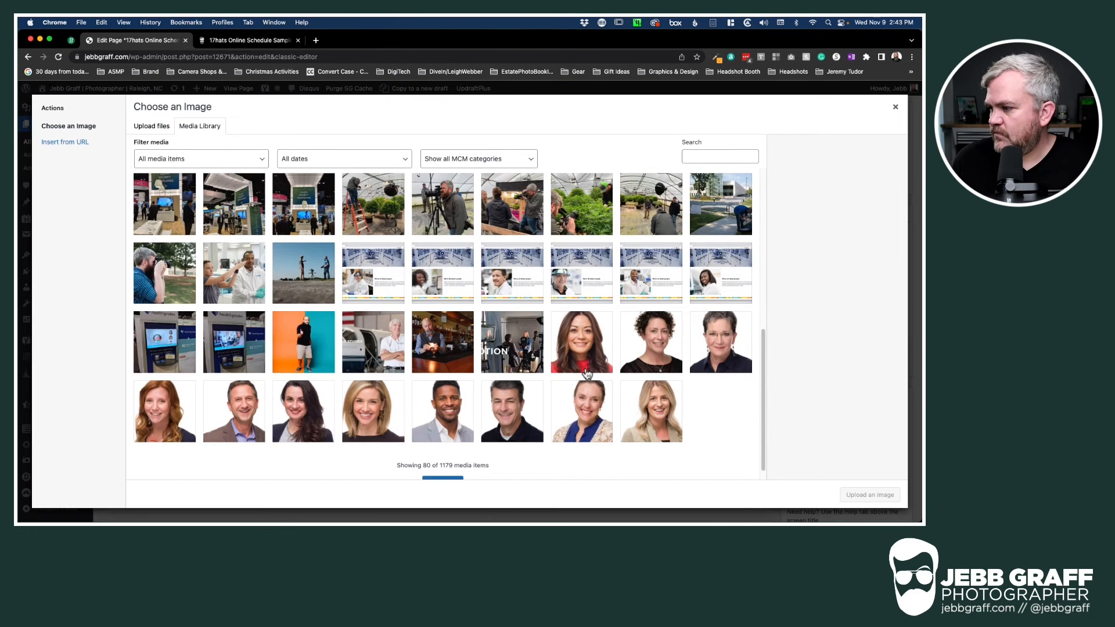
pyautogui.click(448, 406)
pyautogui.click(871, 494)
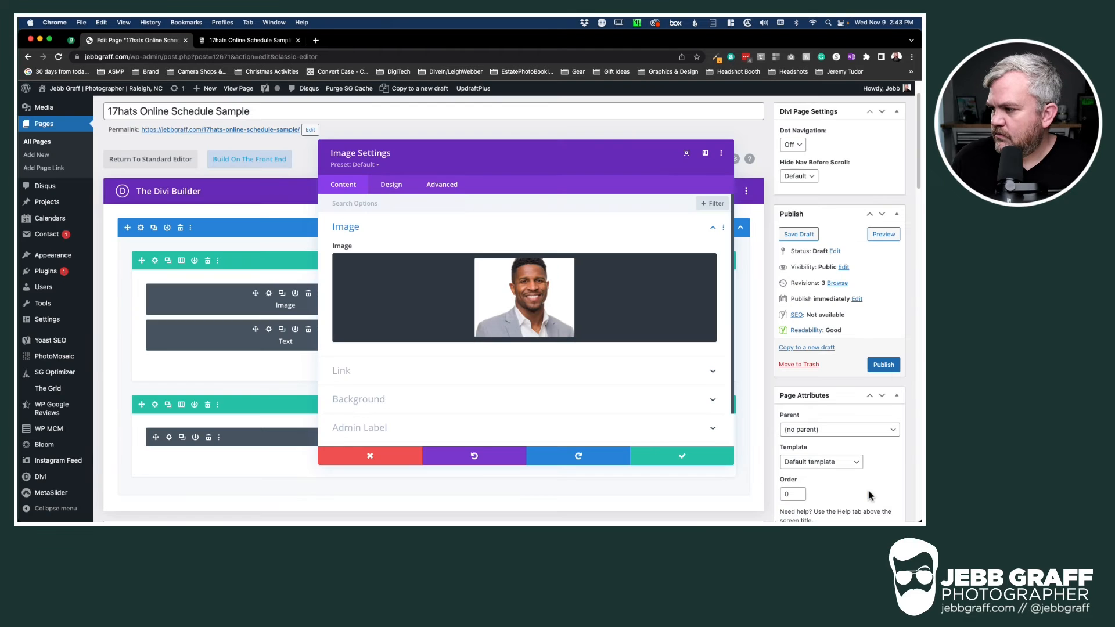
pyautogui.click(735, 461)
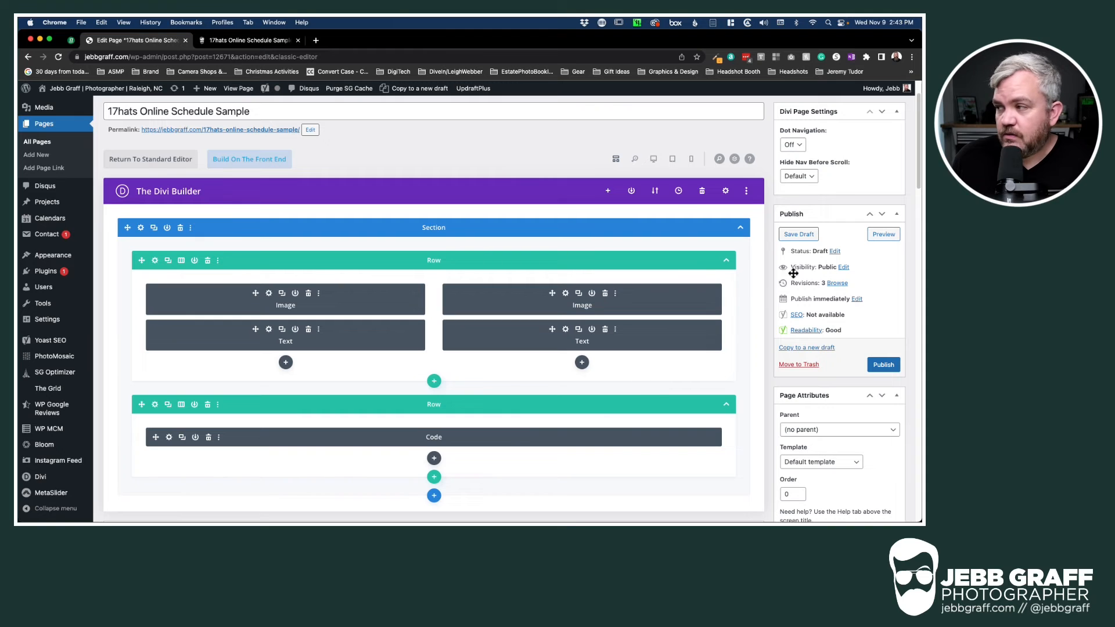
pyautogui.click(880, 237)
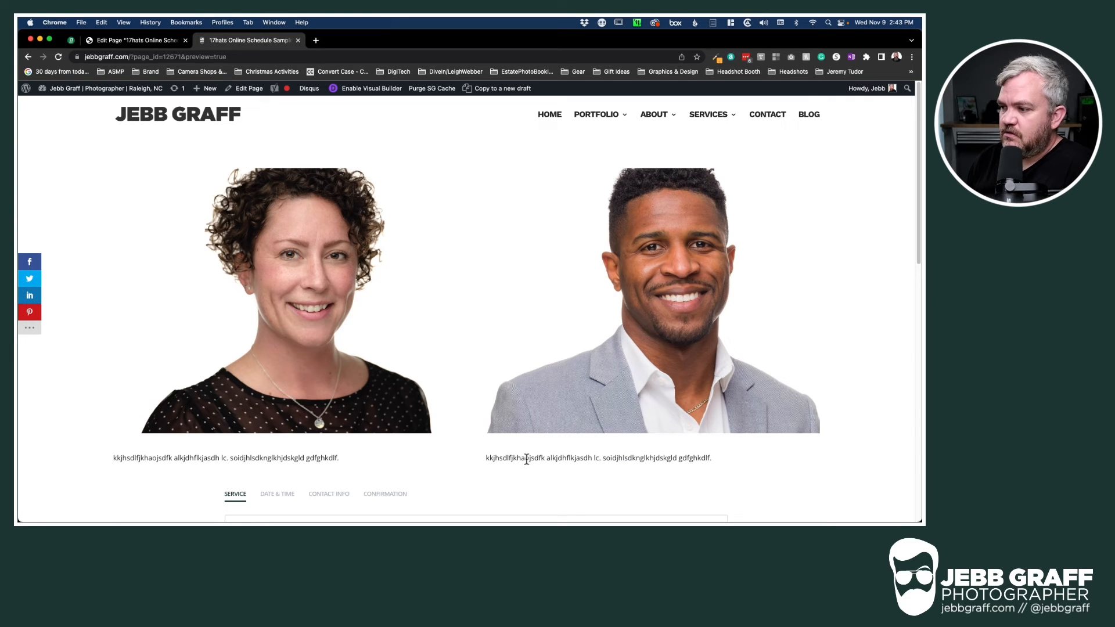
# Test-book the Studio Headshot Session on the 17th at 2:30 PM, then return the form to Service
pyautogui.moveTo(518, 459); pyautogui.dragTo(623, 480)
pyautogui.click(623, 463)
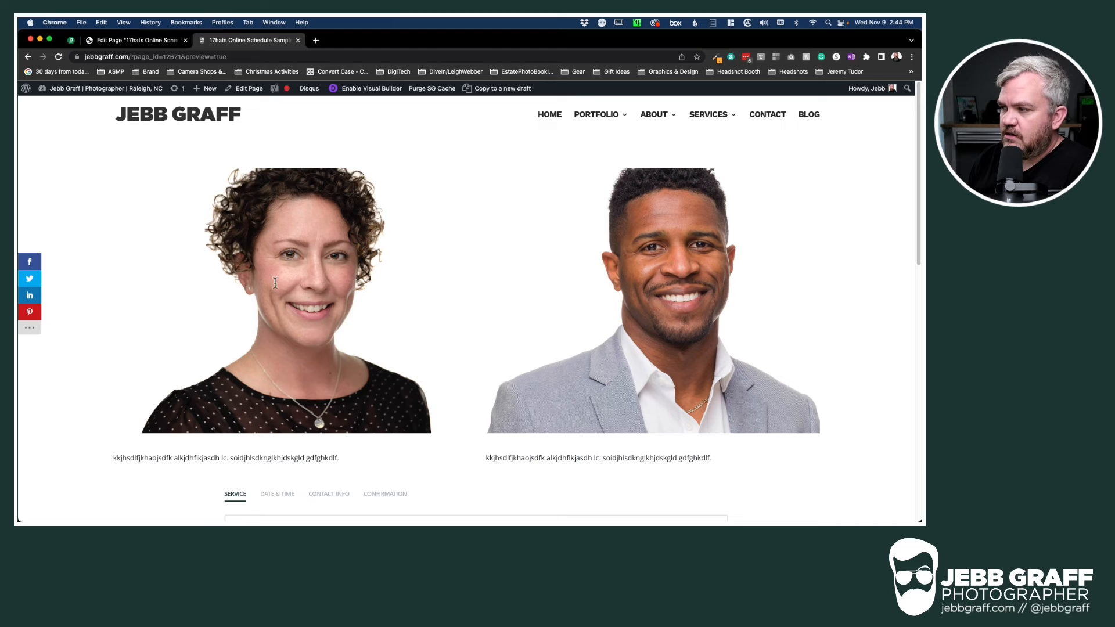
pyautogui.scroll(-10, 470, 365)
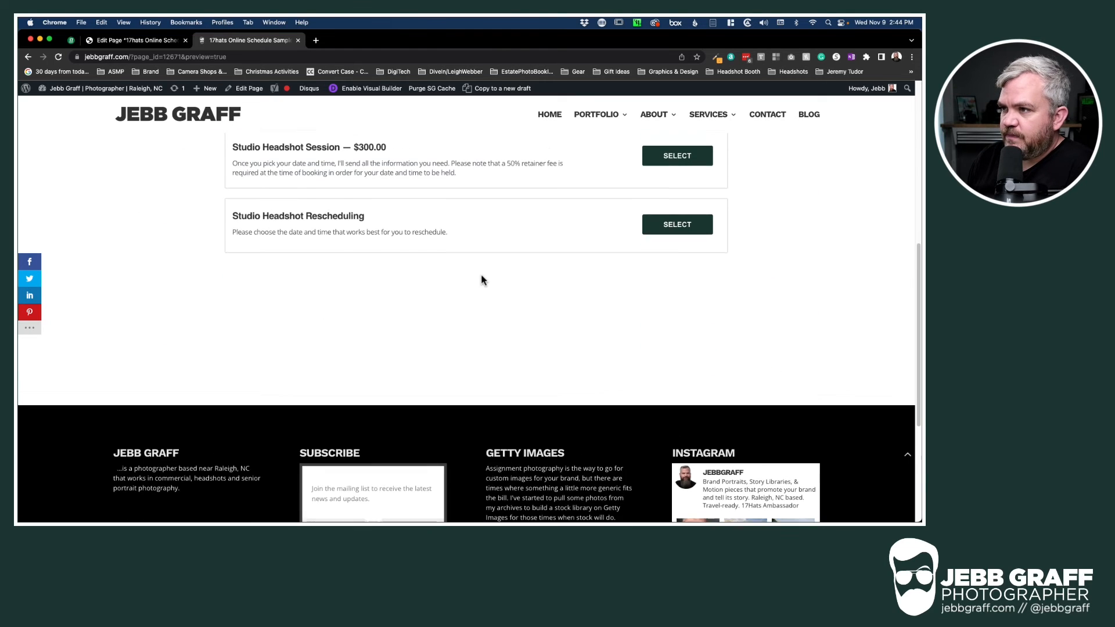
pyautogui.click(677, 157)
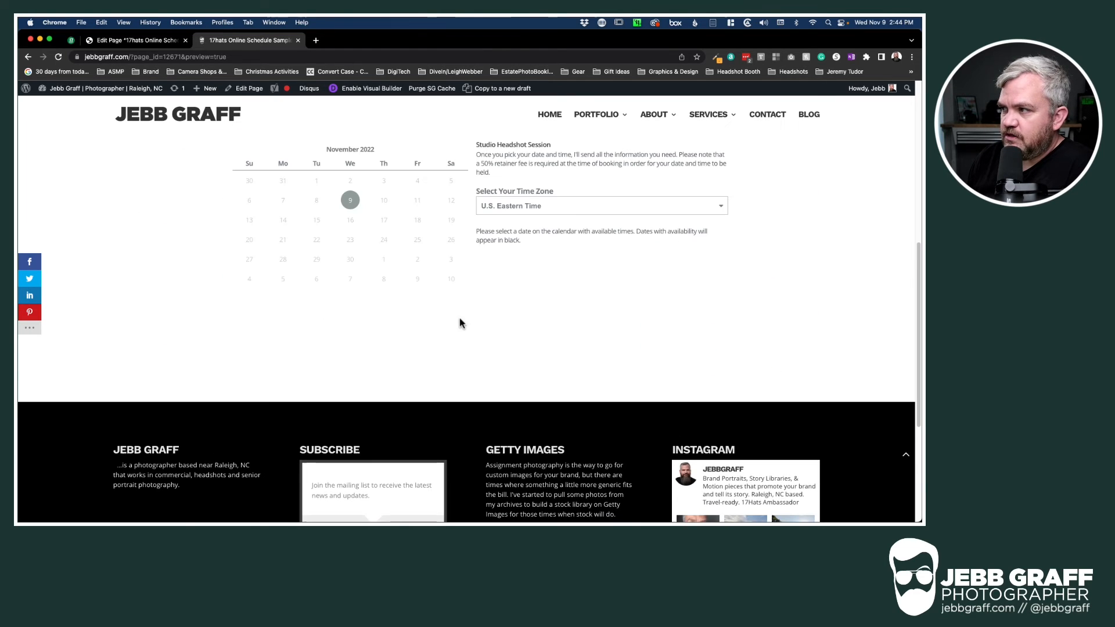
pyautogui.click(383, 220)
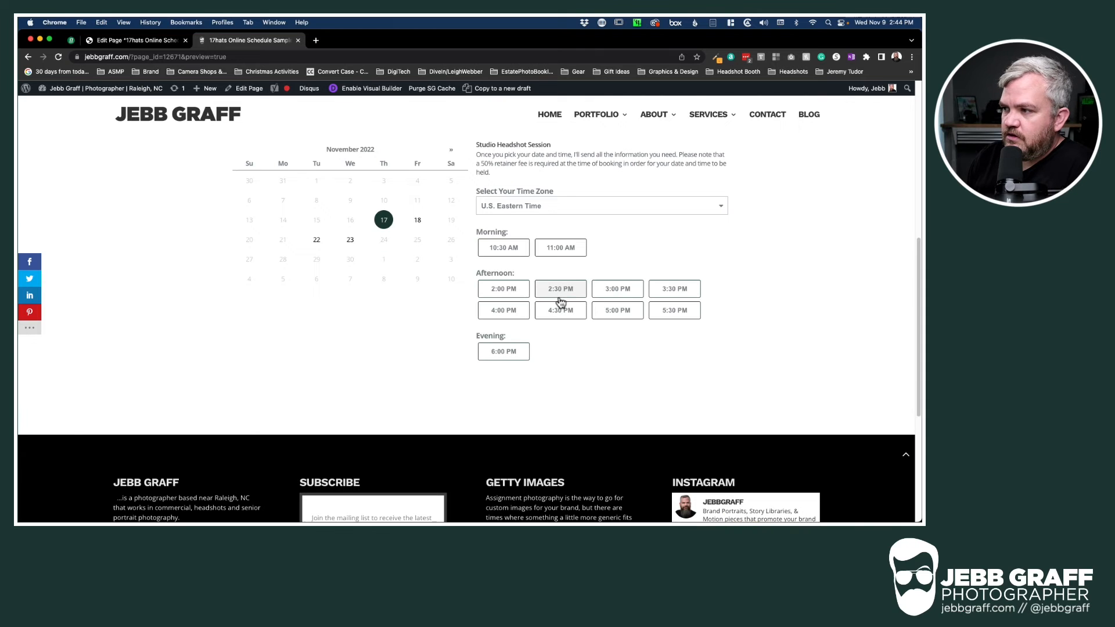
pyautogui.click(560, 295)
pyautogui.scroll(-3, 590, 405)
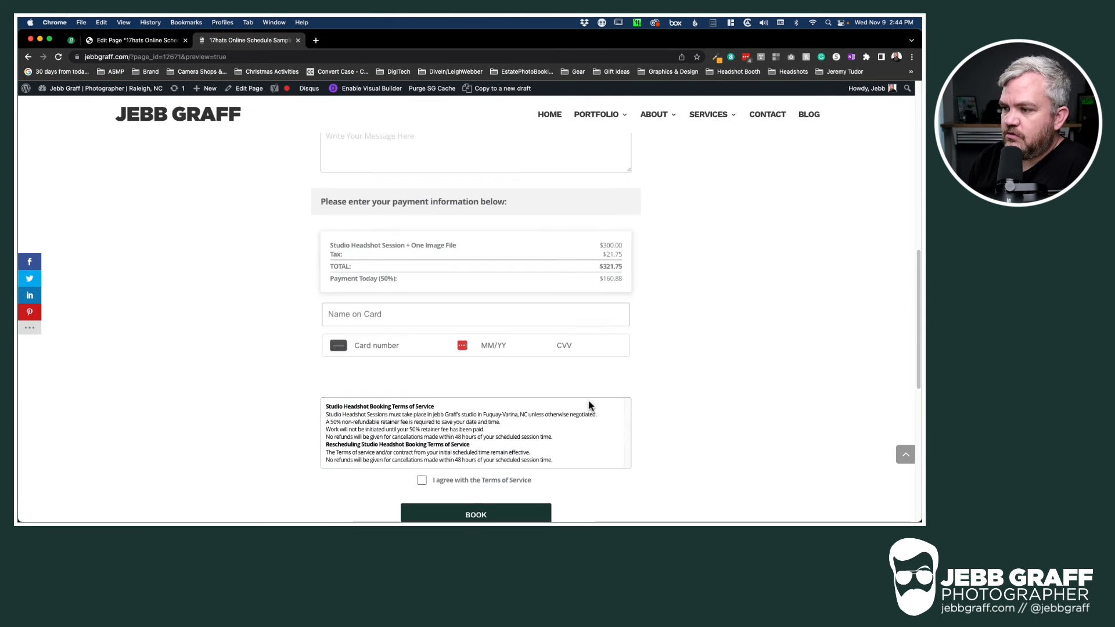
pyautogui.scroll(6, 587, 405)
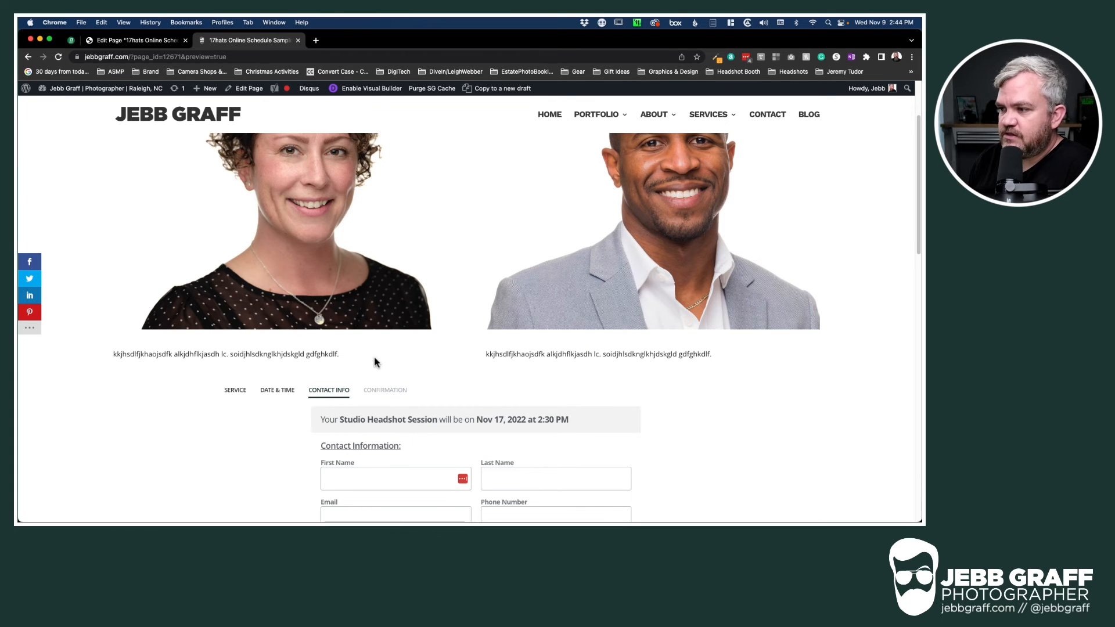
pyautogui.scroll(-1, 263, 393)
pyautogui.click(235, 379)
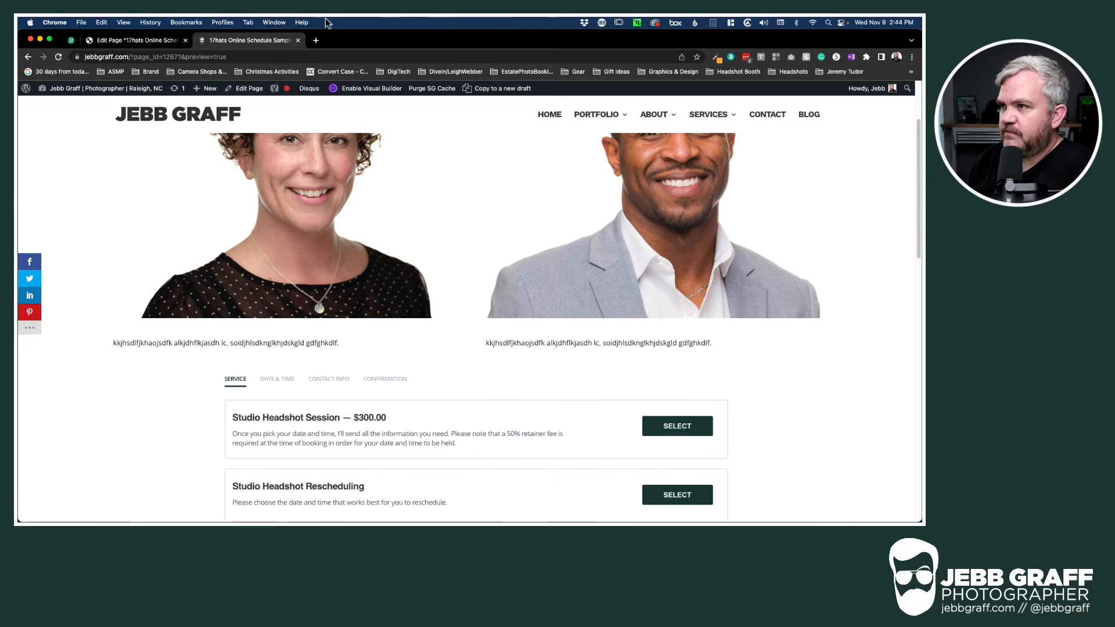
pyautogui.scroll(2, 503, 283)
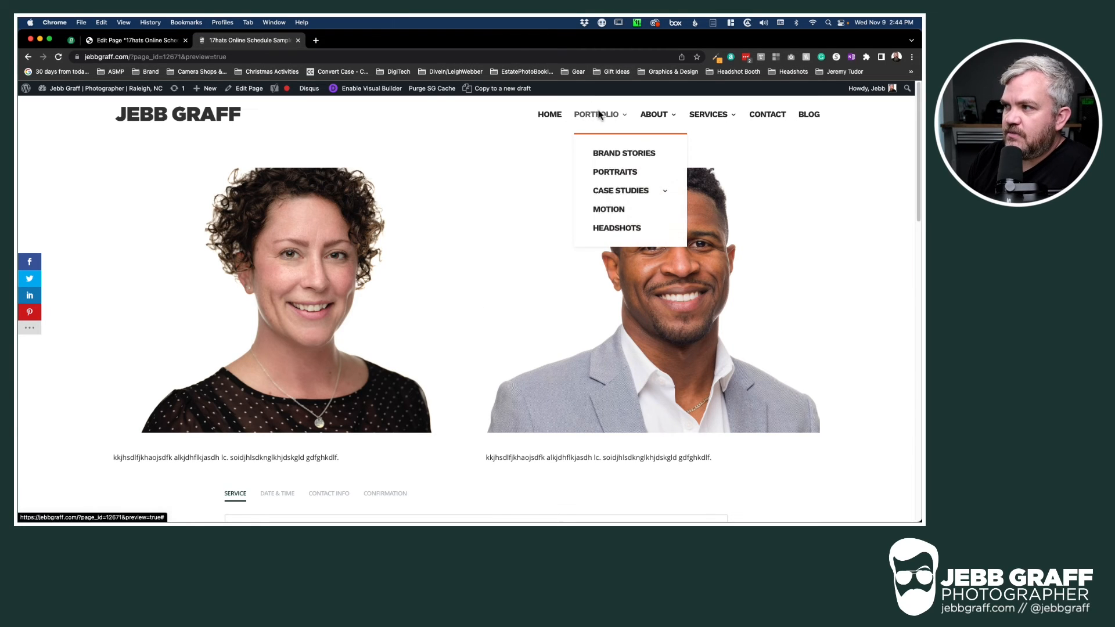
pyautogui.moveTo(661, 114)
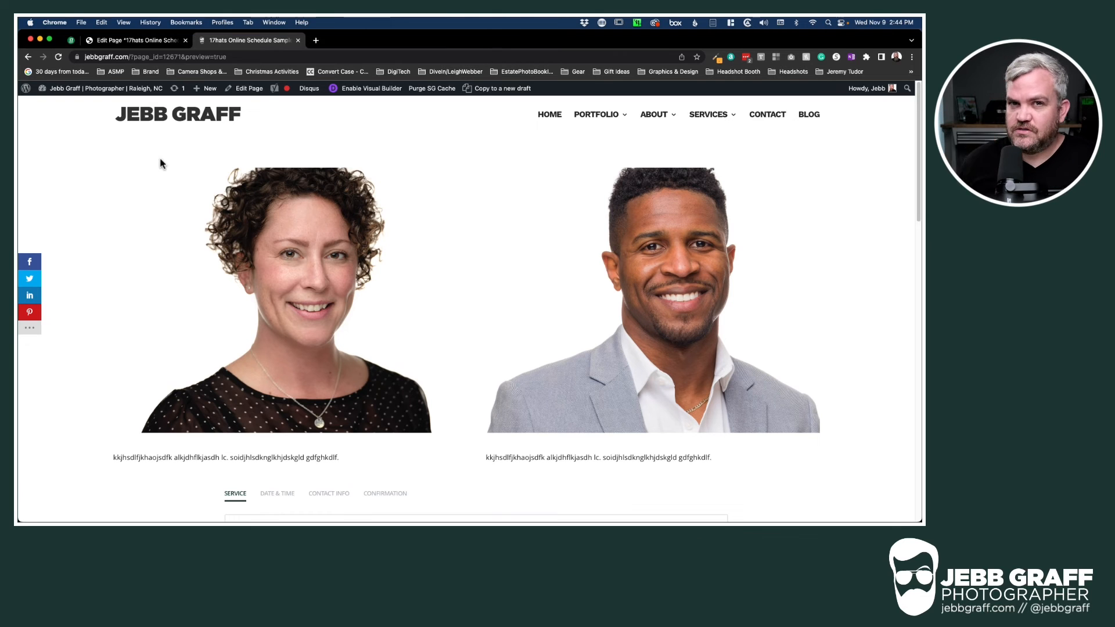
# Publish the page and view it at its permalink
pyautogui.click(122, 41)
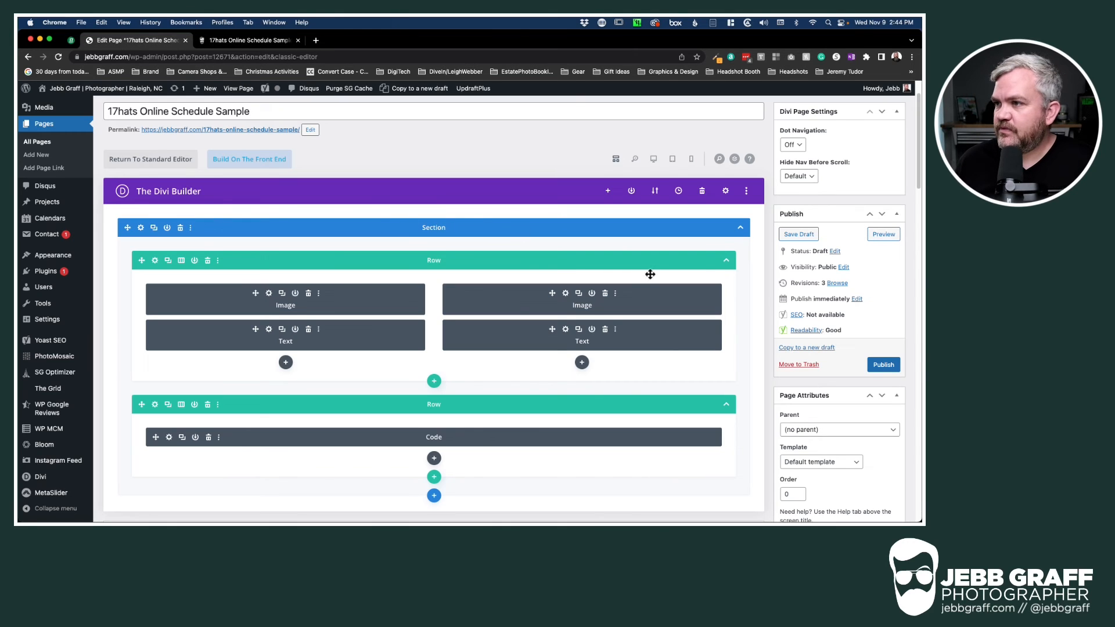
pyautogui.click(888, 366)
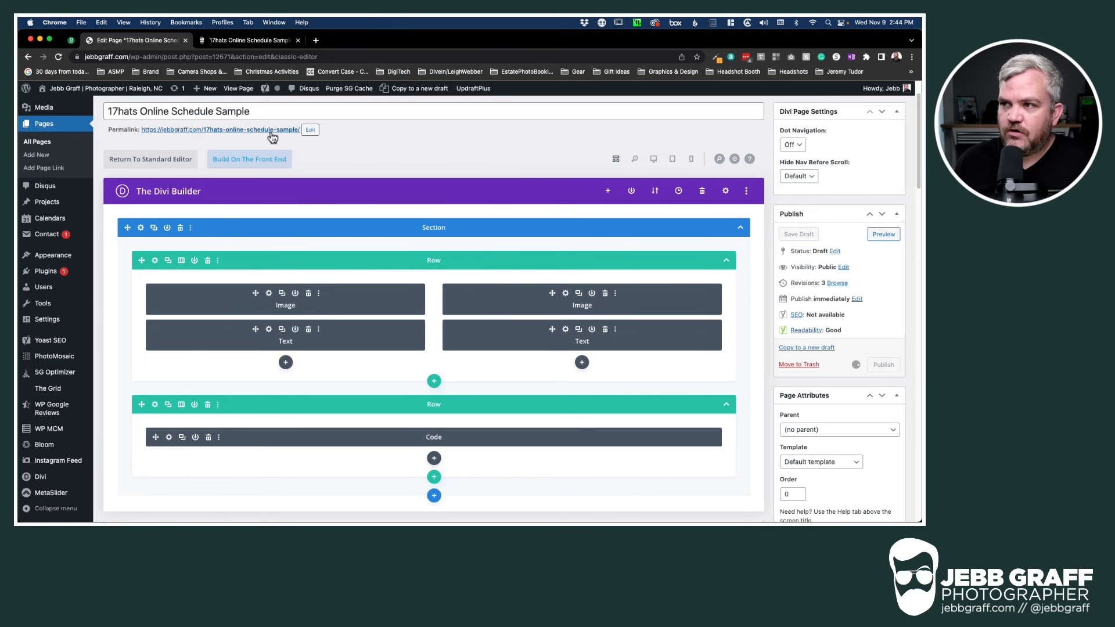
pyautogui.click(181, 132)
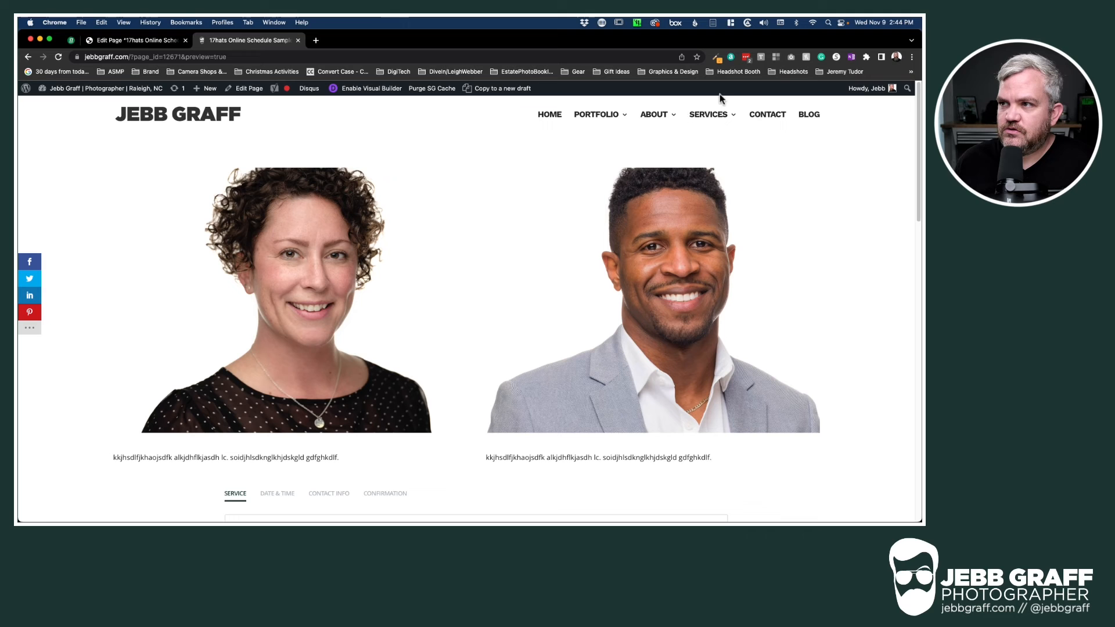
pyautogui.moveTo(698, 119)
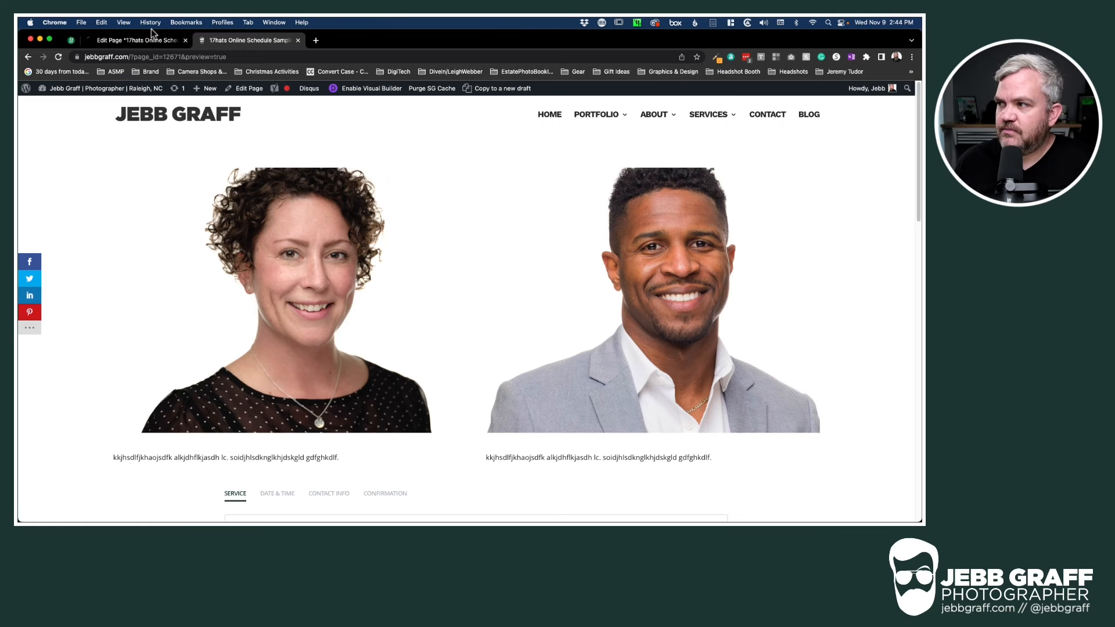
# Copy the page's permalink address from the editor
pyautogui.click(136, 40)
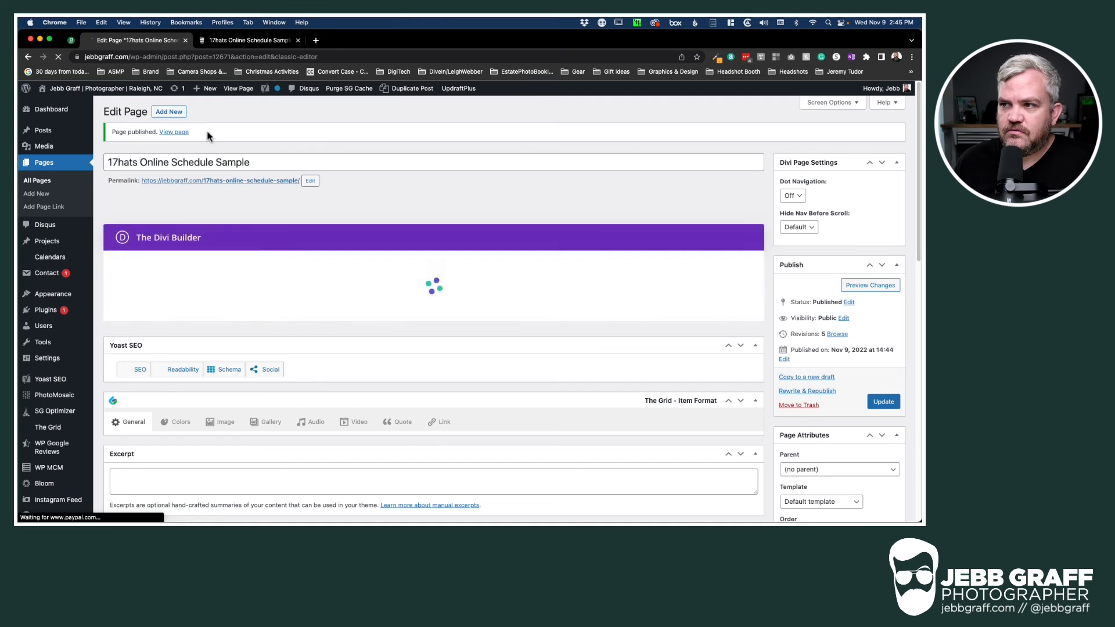
pyautogui.rightClick(226, 183)
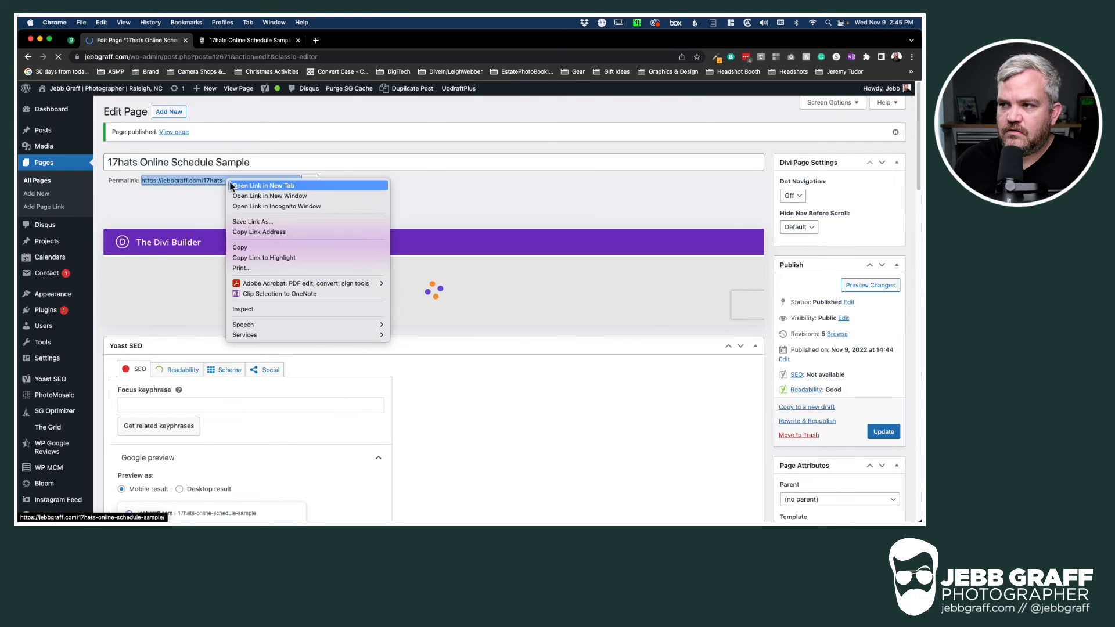
pyautogui.click(269, 232)
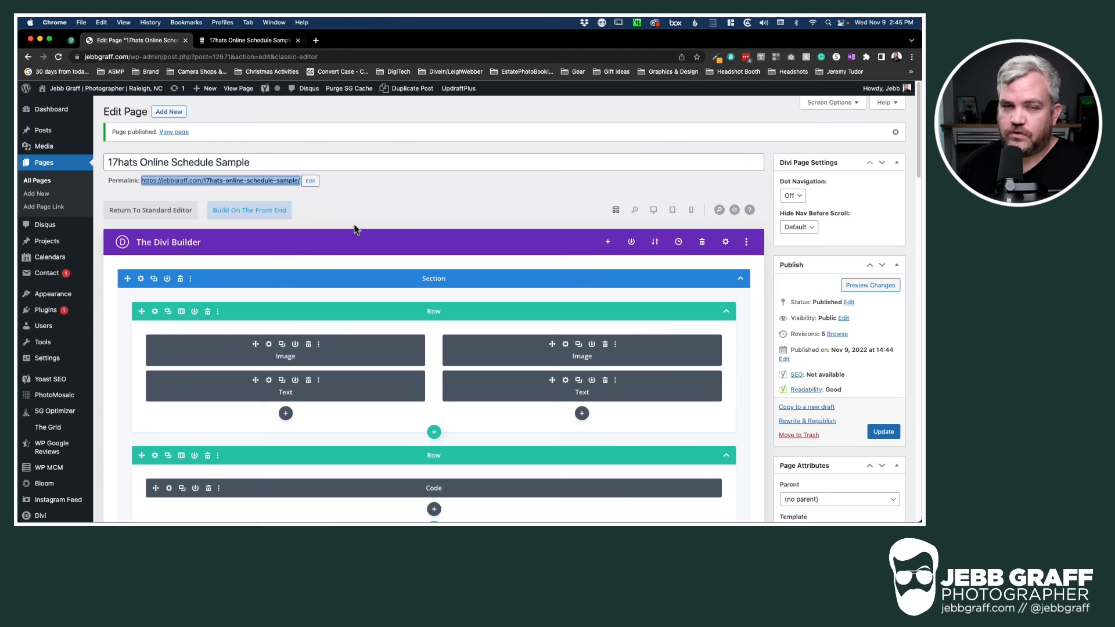
# Set the page's visibility to Password protected with a page password and update the page
pyautogui.click(843, 319)
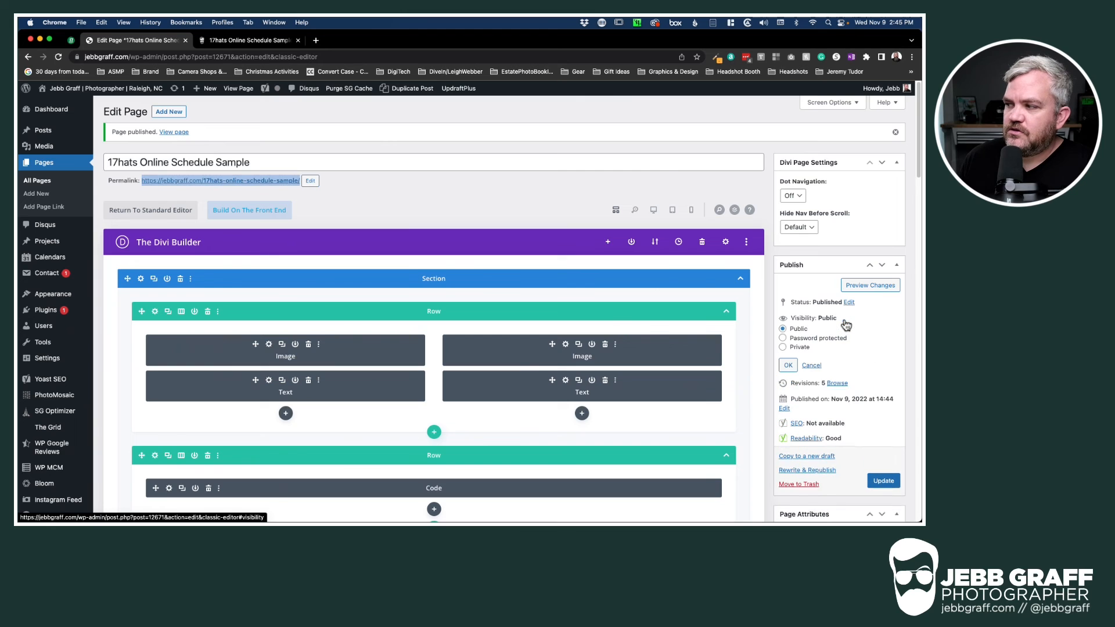
pyautogui.click(783, 338)
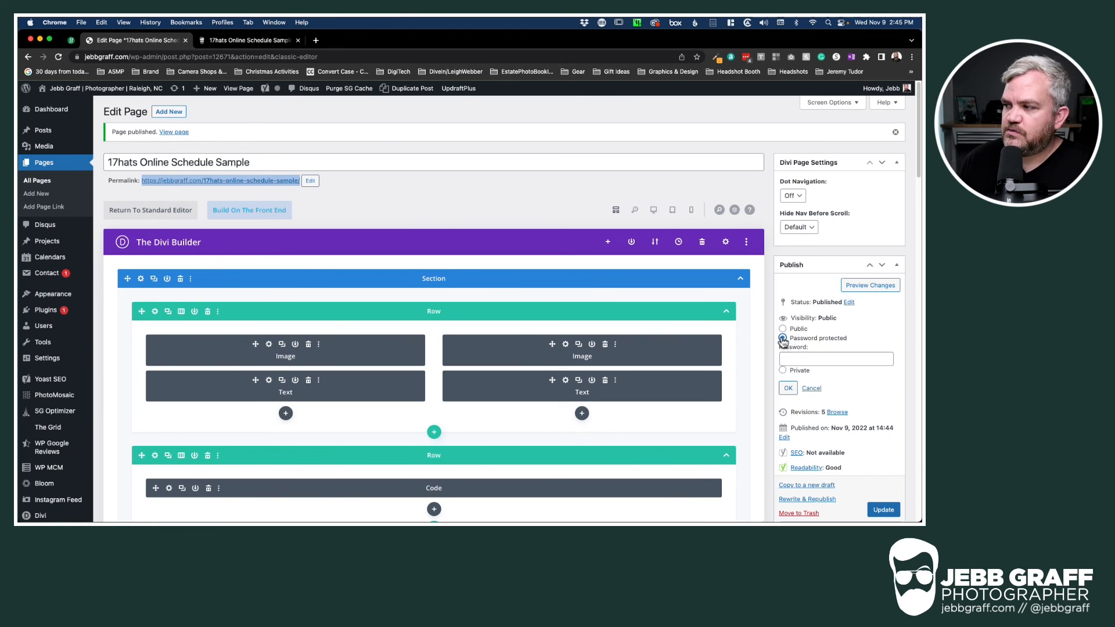
pyautogui.click(805, 360)
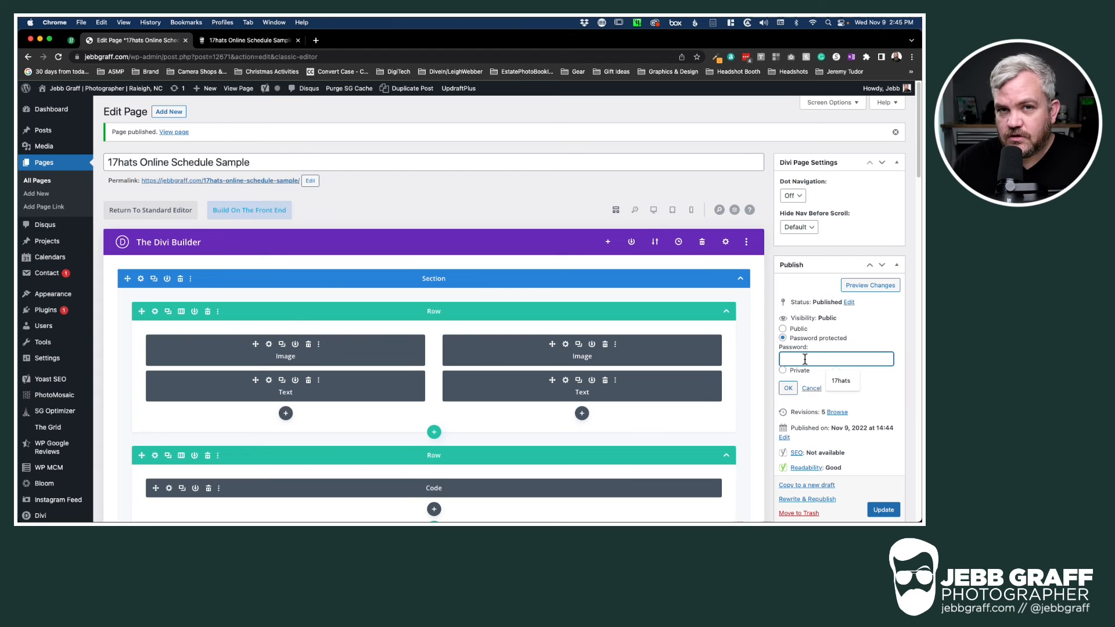
pyautogui.write('17')
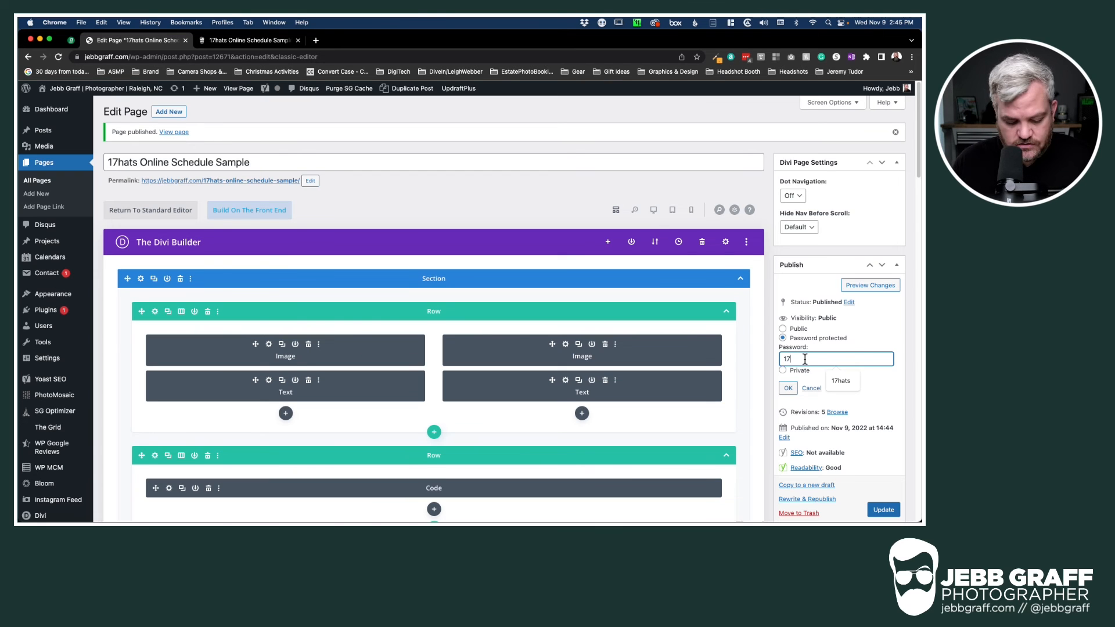
pyautogui.write('hats')
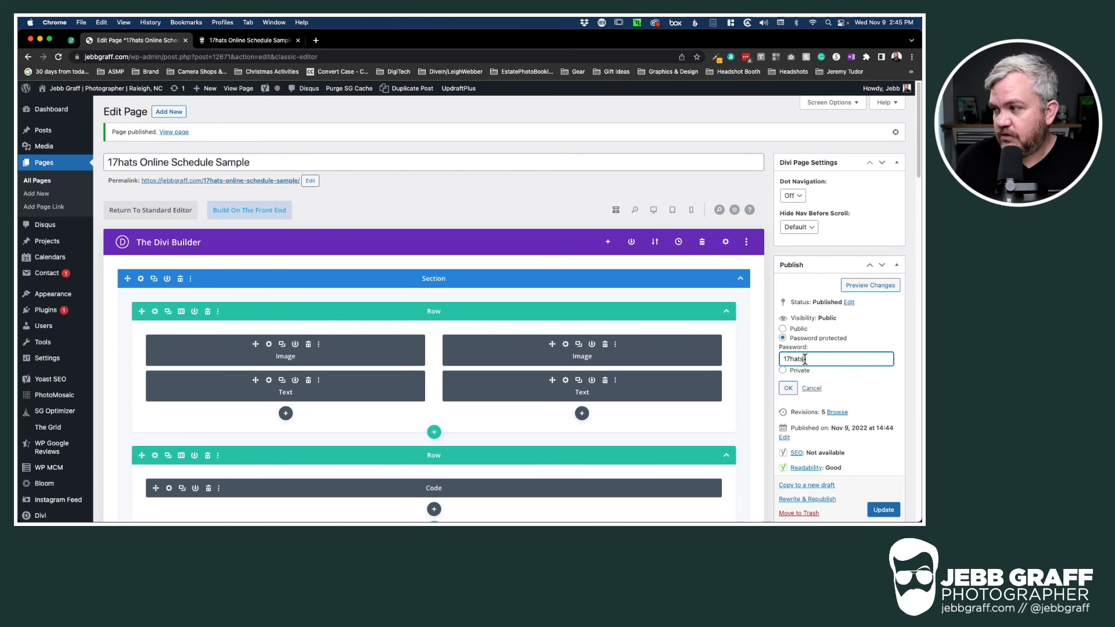
pyautogui.click(788, 388)
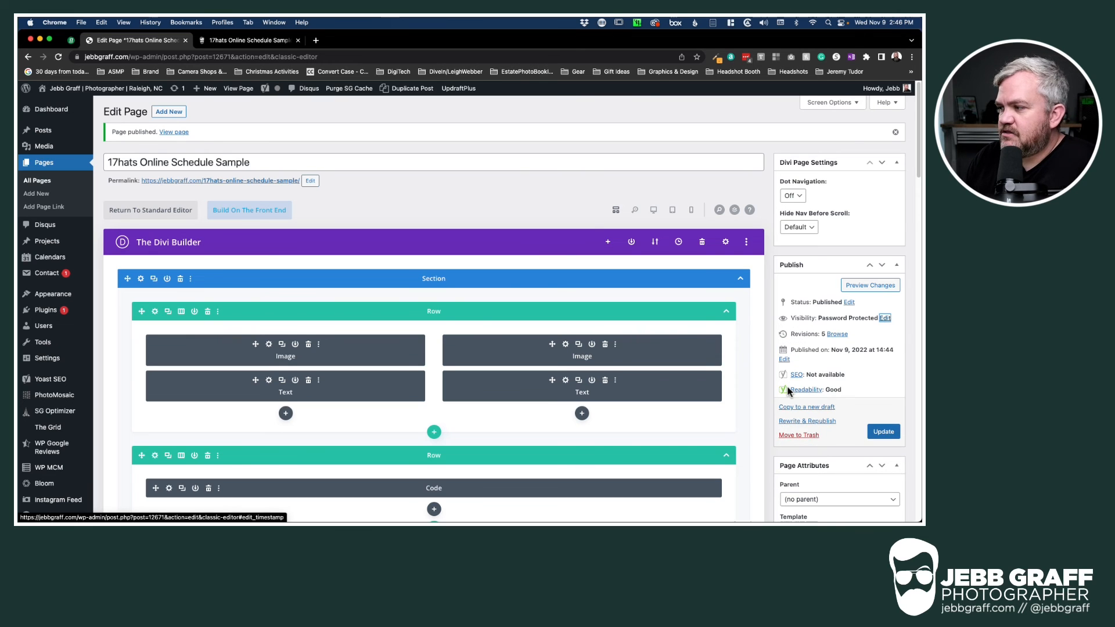
pyautogui.click(873, 427)
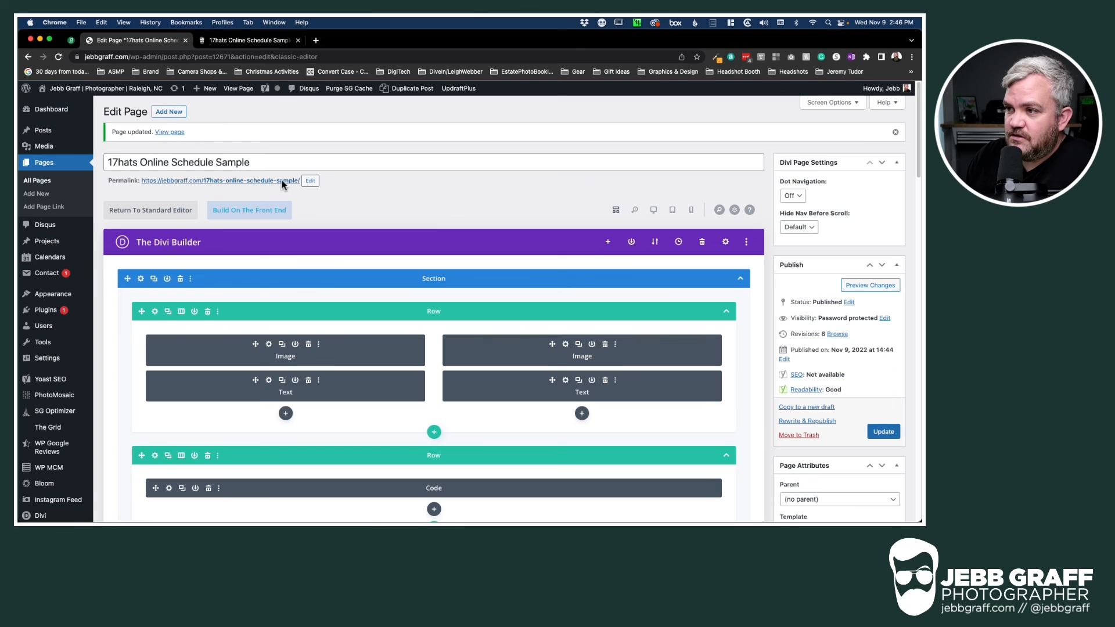
# Open the page's permalink in an incognito window
pyautogui.moveTo(300, 180); pyautogui.dragTo(141, 181)
pyautogui.rightClick(240, 183)
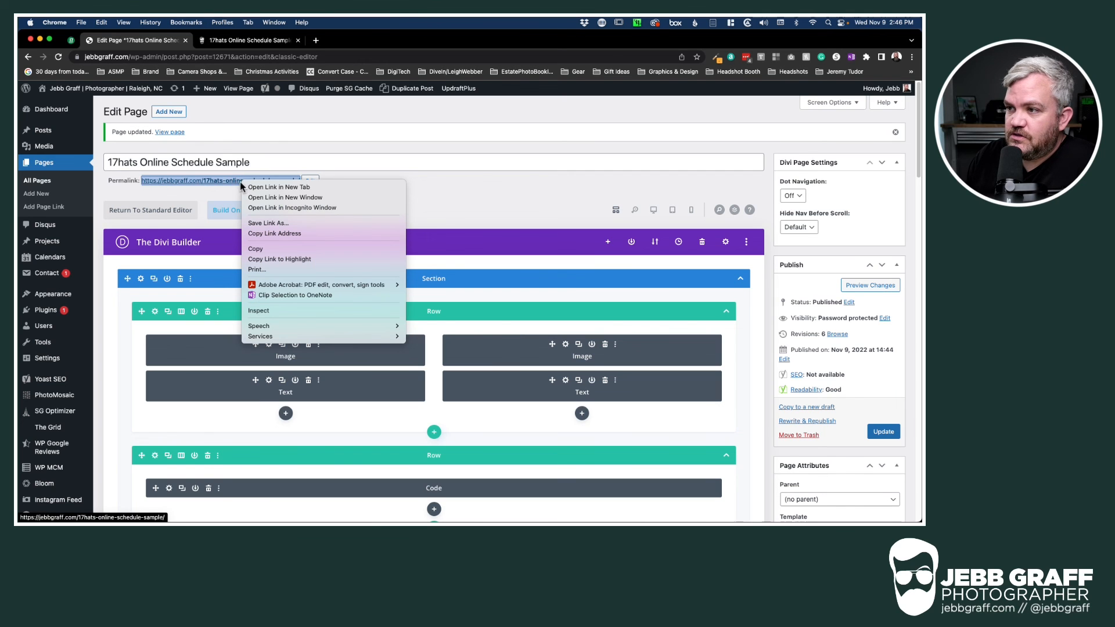
pyautogui.click(273, 207)
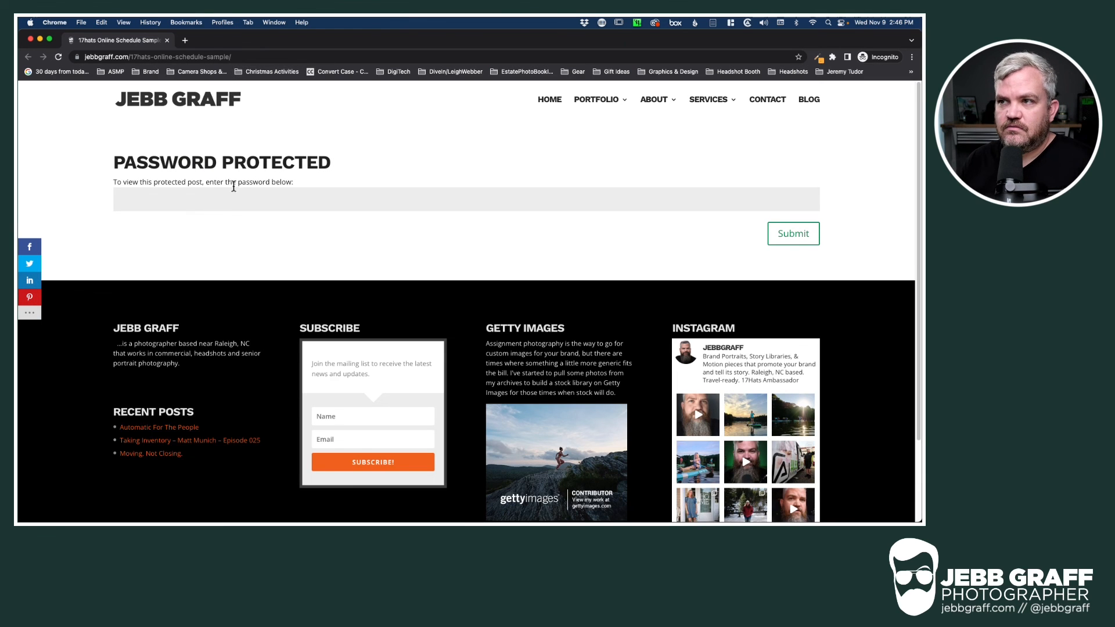
# Unlock the page with its password and check the headshots and booking form
pyautogui.moveTo(140, 57); pyautogui.dragTo(233, 115)
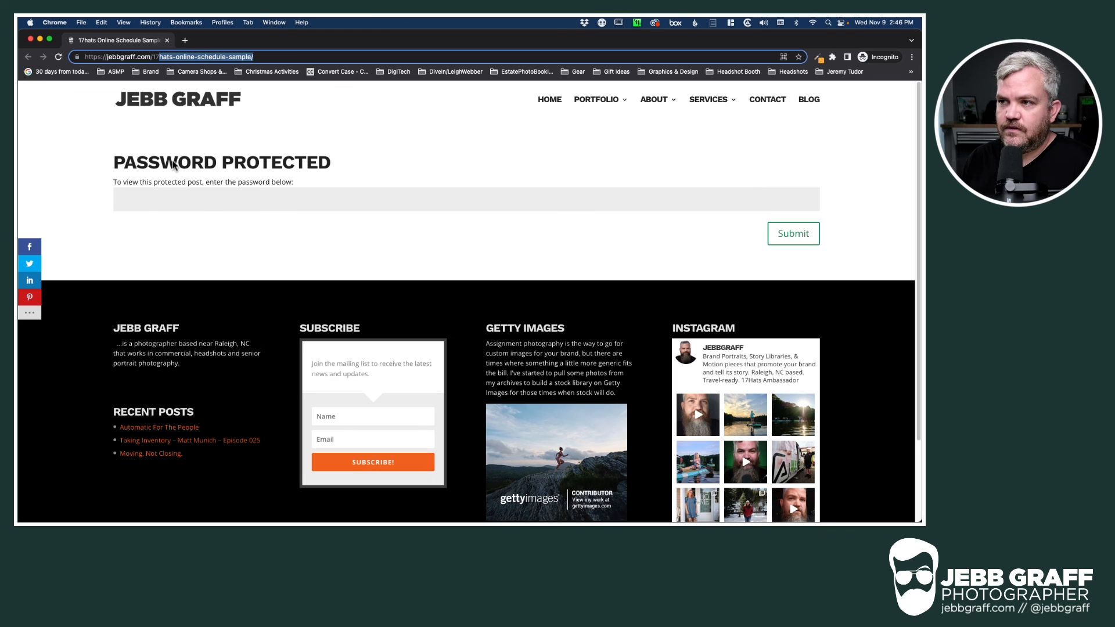
pyautogui.click(285, 199)
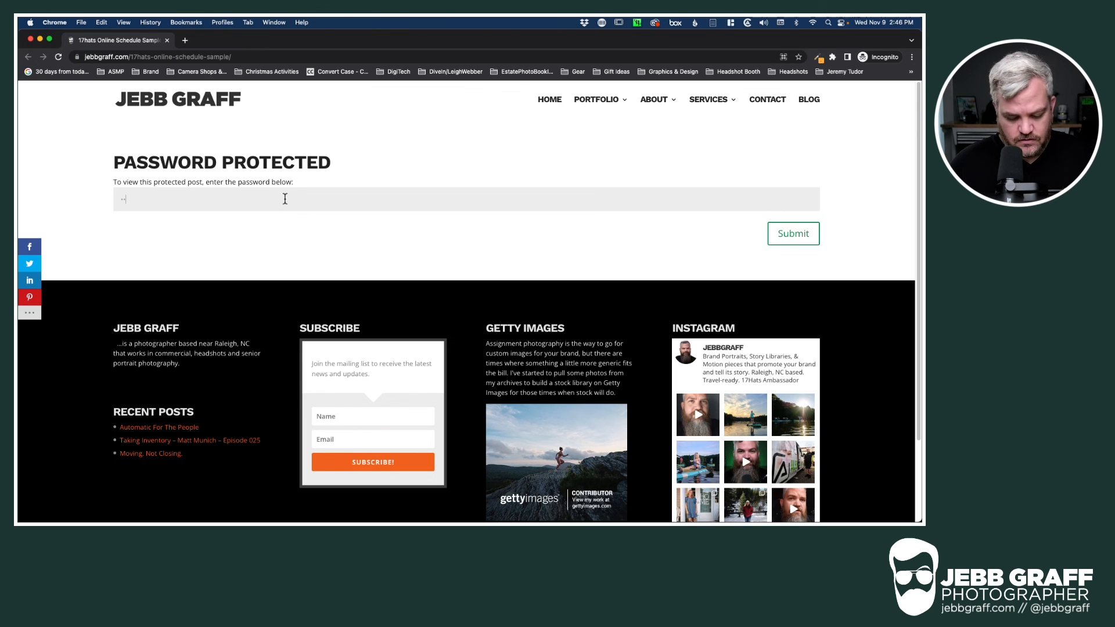
pyautogui.click(787, 237)
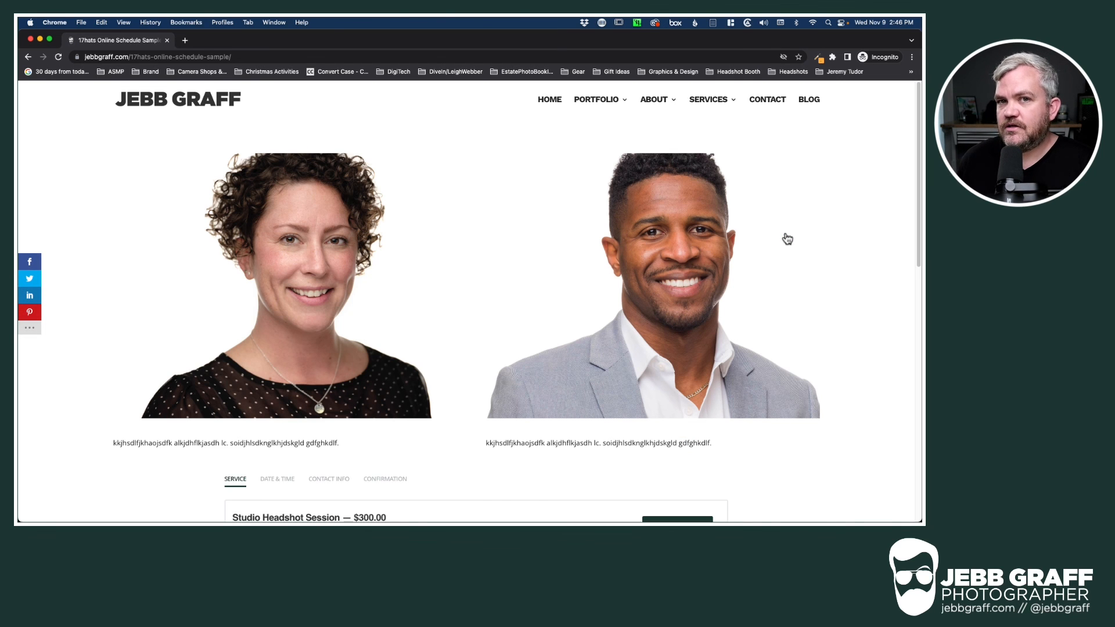
pyautogui.scroll(-5, 472, 323)
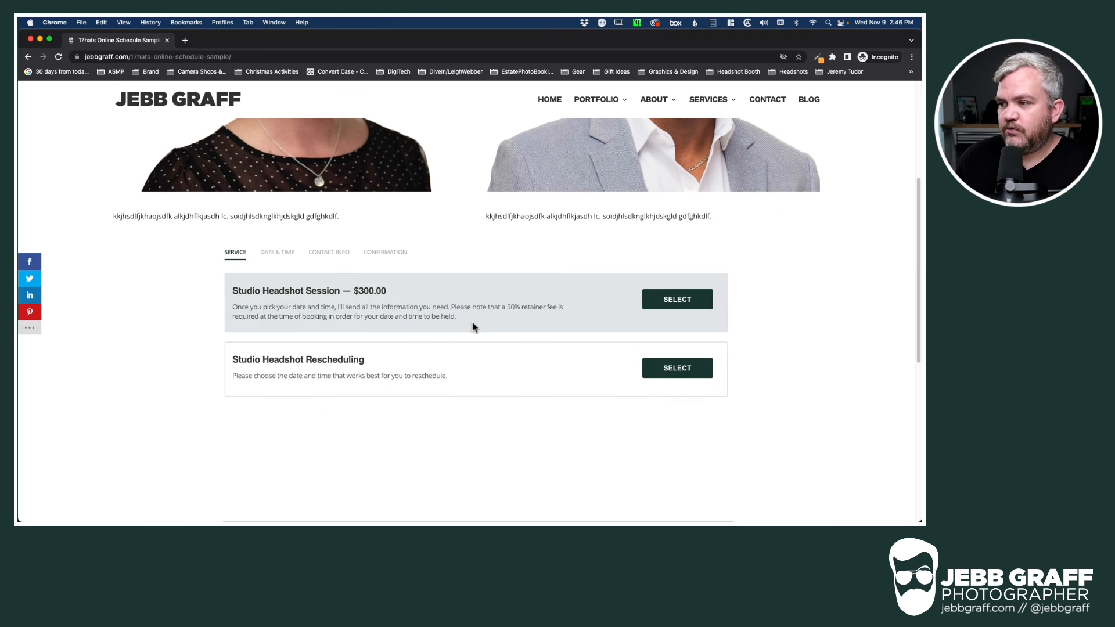
pyautogui.scroll(4, 440, 307)
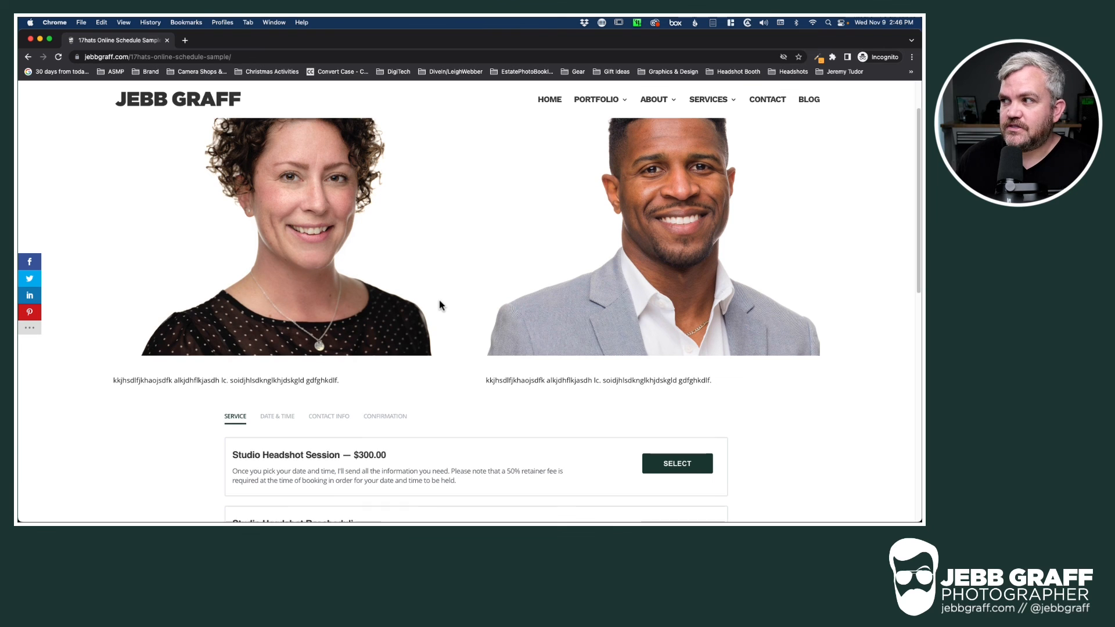
pyautogui.scroll(2, 440, 307)
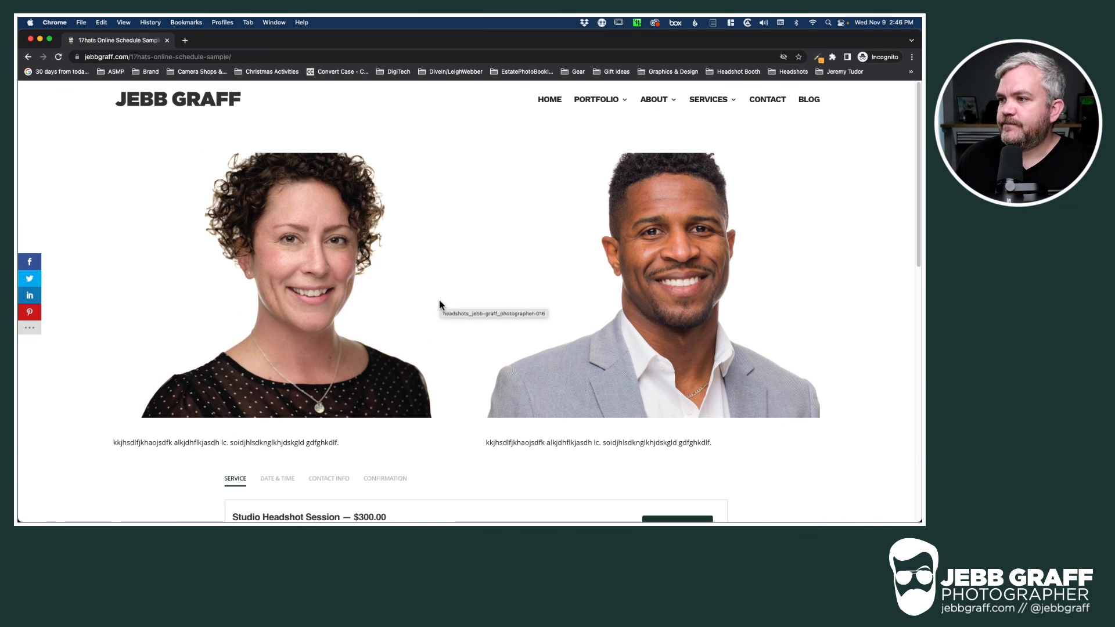